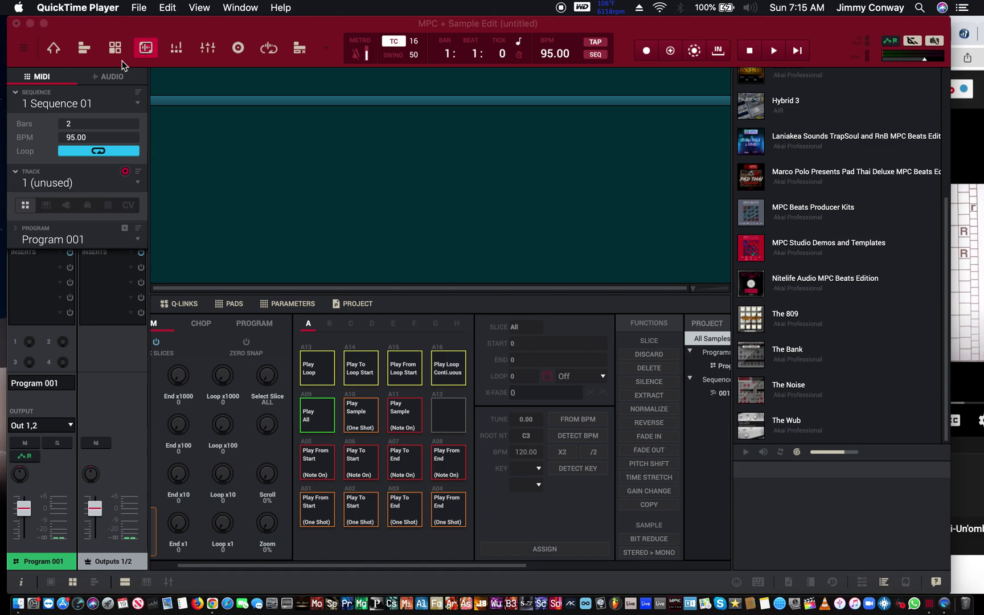
Switch MPC to the Sampler and set the maximum sampling length to 59 seconds.
{"action": "left_click", "coordinate": [244, 48]}
{"action": "left_click", "coordinate": [239, 49]}
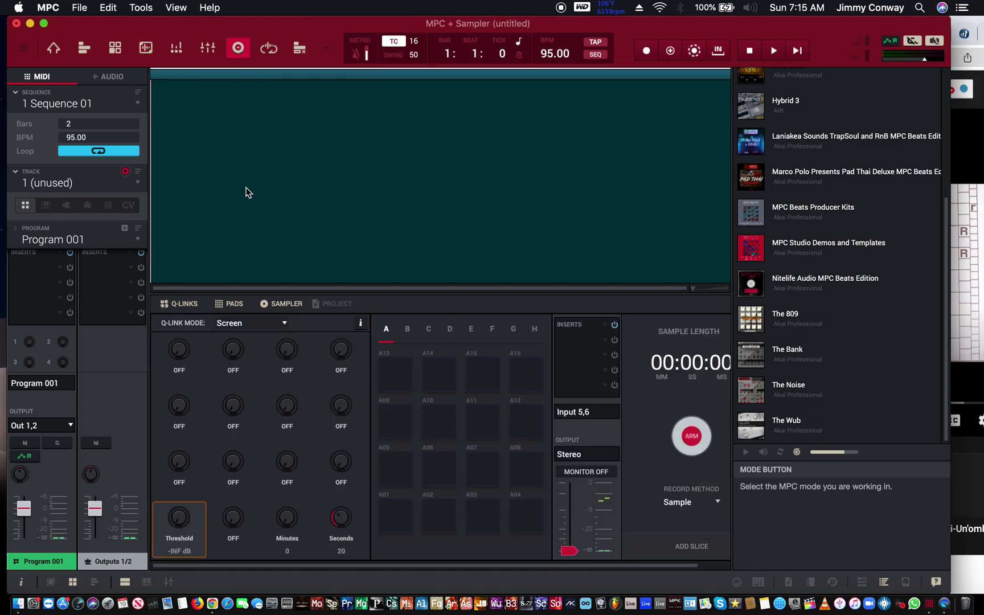
{"action": "scroll", "coordinate": [367, 453], "scroll_direction": "right", "scroll_amount": 2}
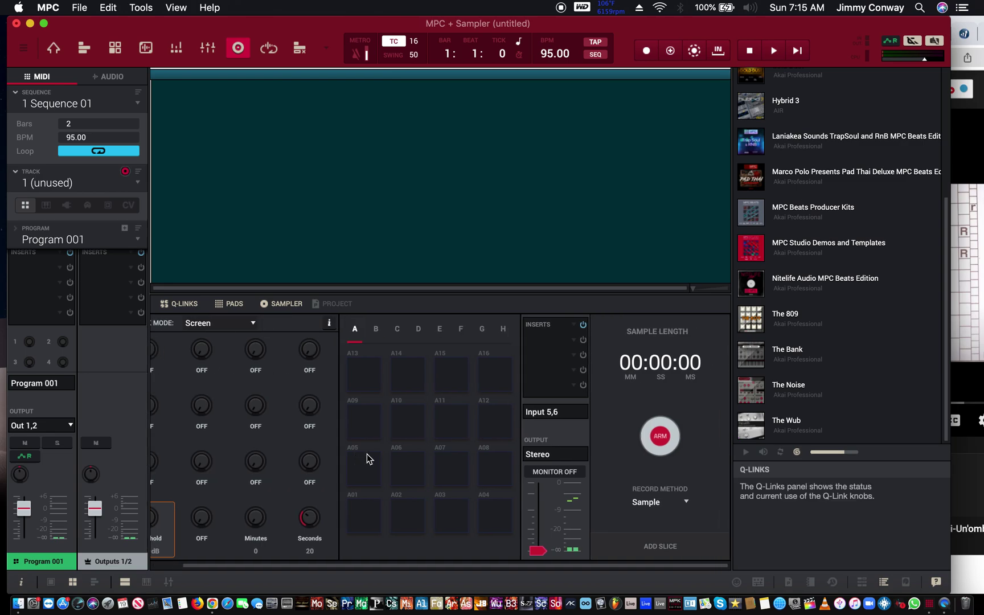
{"action": "scroll", "coordinate": [368, 456], "scroll_direction": "left", "scroll_amount": 2}
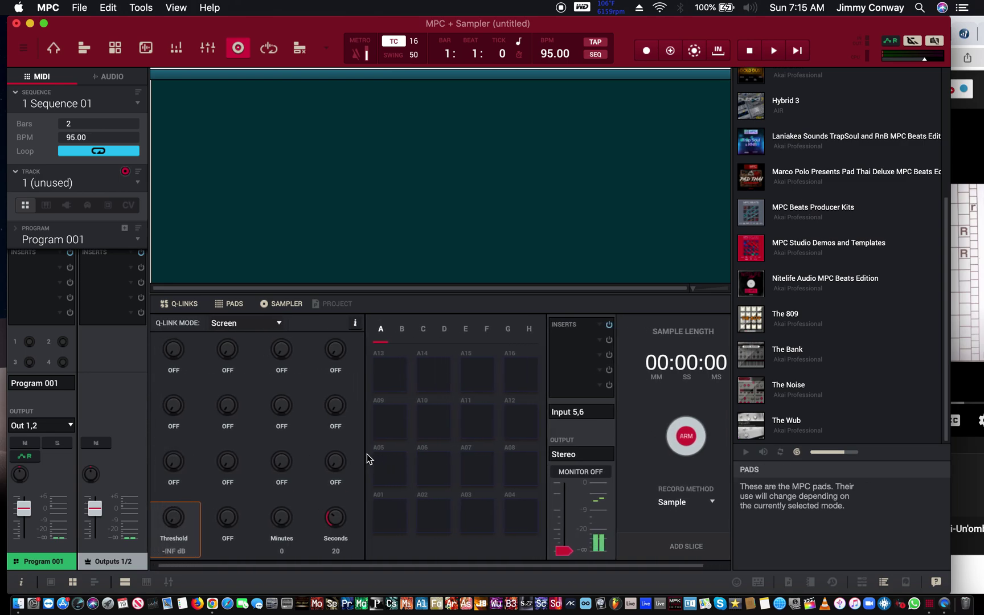
{"action": "scroll", "coordinate": [336, 522], "scroll_direction": "up", "scroll_amount": 5}
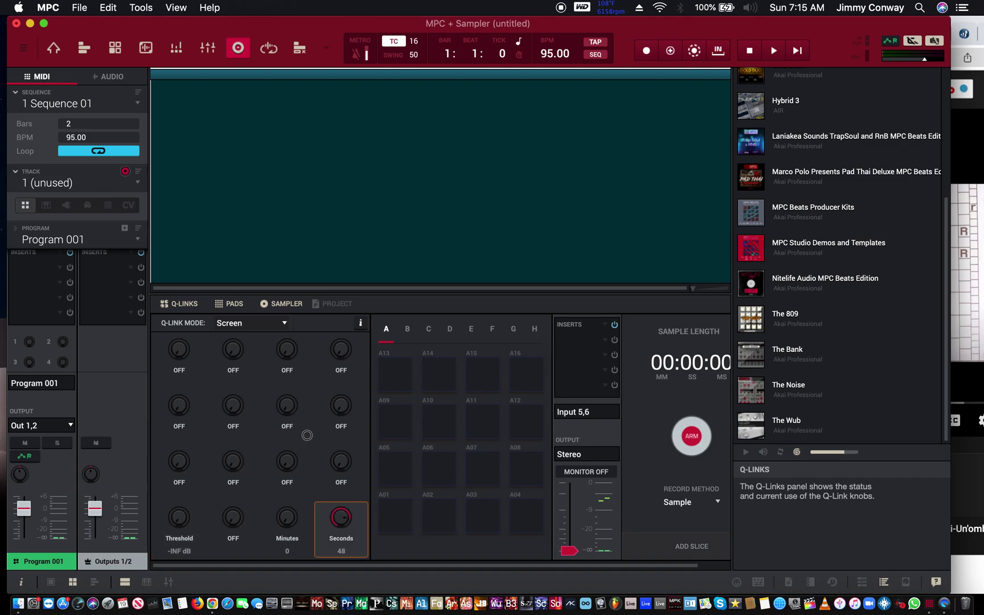
{"action": "scroll", "coordinate": [340, 515], "scroll_direction": "up", "scroll_amount": 4}
Adjust the input channel fader until the threshold reads -3.16dB.
{"action": "mouse_move", "coordinate": [571, 549]}
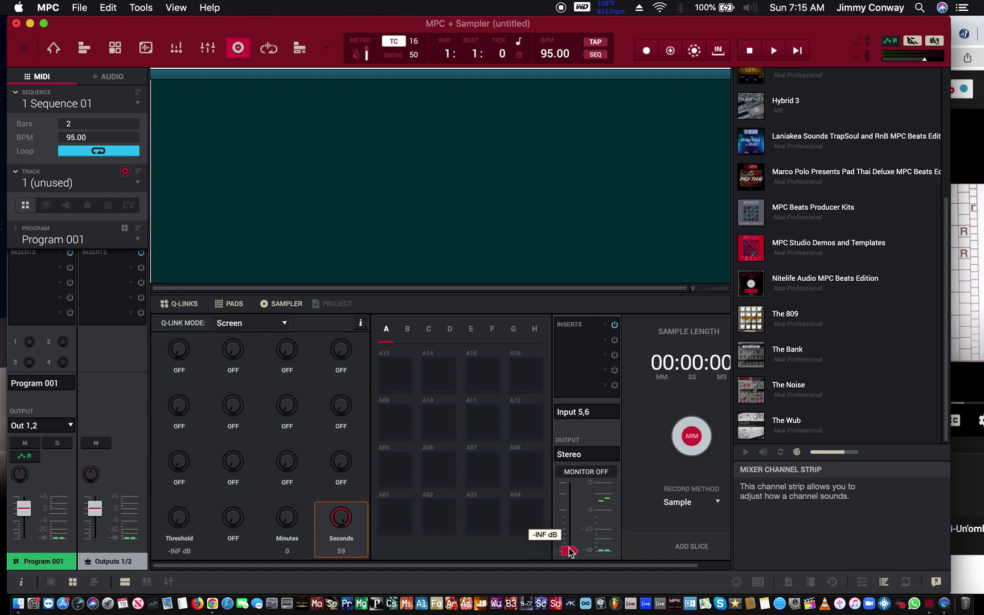
{"action": "left_click_drag", "start_coordinate": [568, 547], "coordinate": [570, 530]}
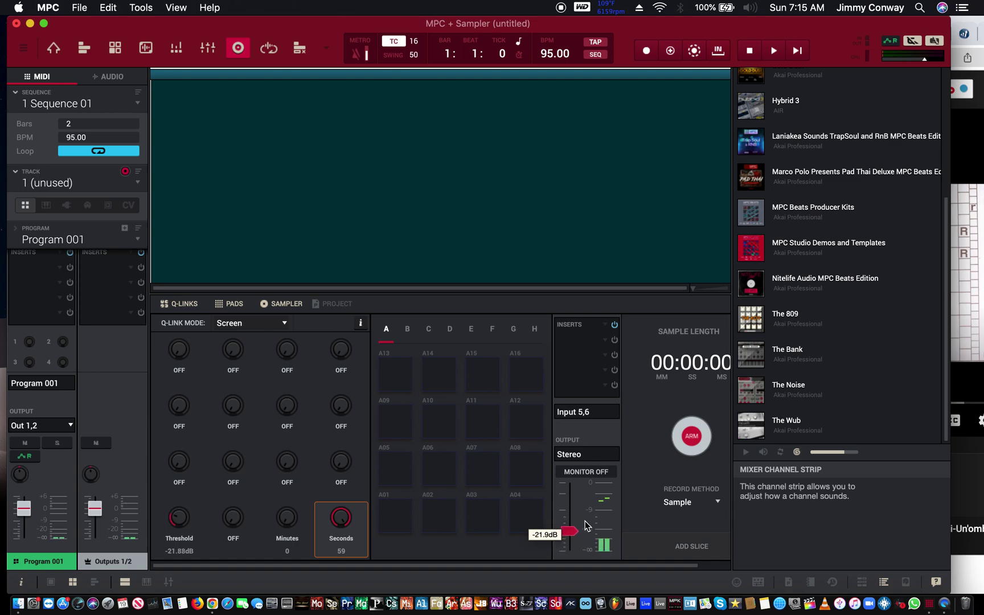
{"action": "left_click_drag", "start_coordinate": [577, 535], "coordinate": [575, 509]}
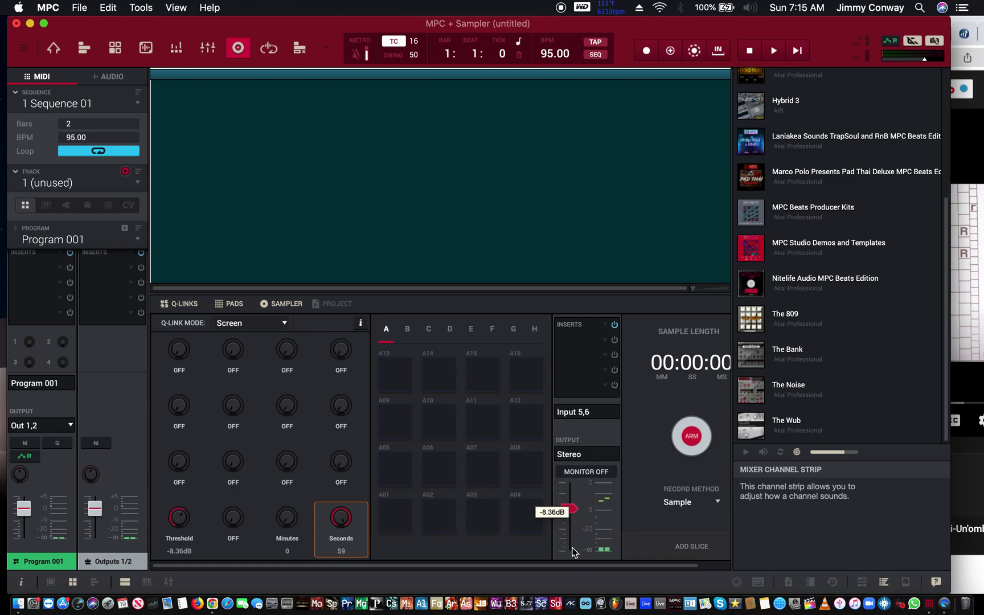
{"action": "left_click_drag", "start_coordinate": [574, 520], "coordinate": [577, 548]}
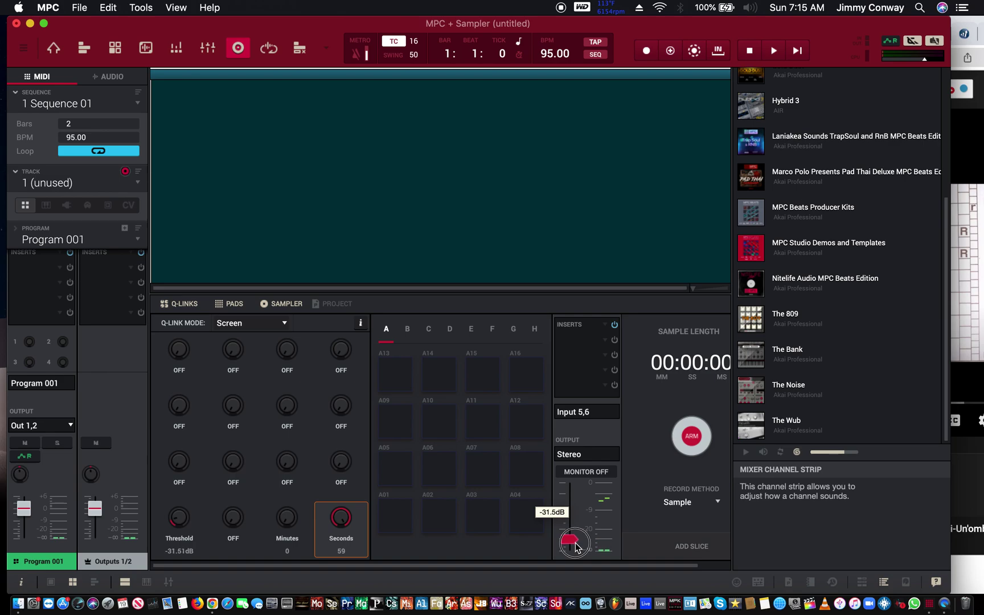
{"action": "left_click_drag", "start_coordinate": [576, 547], "coordinate": [577, 501]}
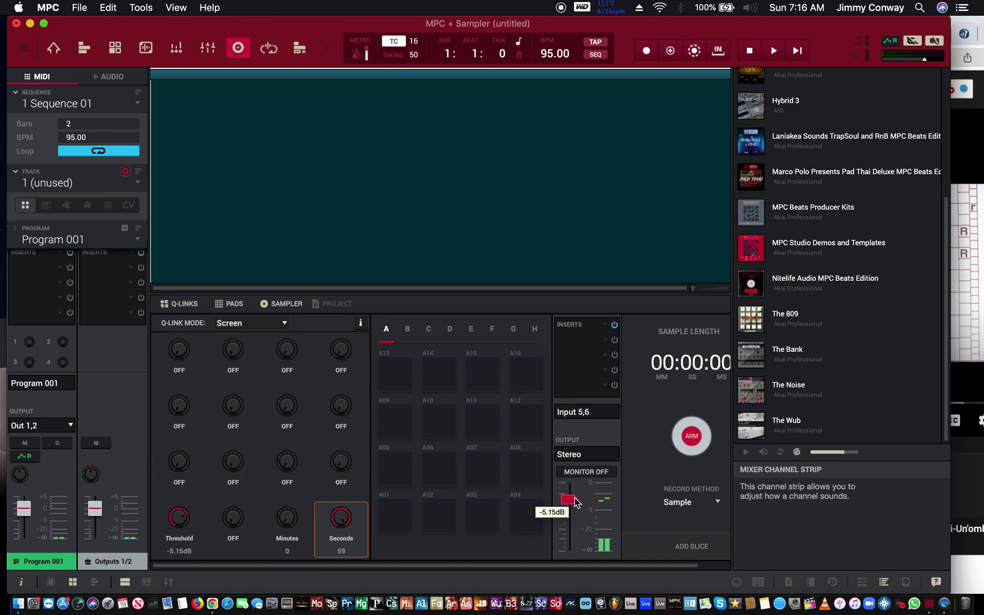
{"action": "left_click", "coordinate": [576, 501]}
{"action": "mouse_move", "coordinate": [576, 501]}
{"action": "left_mouse_down"}
{"action": "mouse_move", "coordinate": [575, 489]}
{"action": "mouse_move", "coordinate": [563, 546]}
{"action": "mouse_move", "coordinate": [587, 495]}
{"action": "left_mouse_up"}
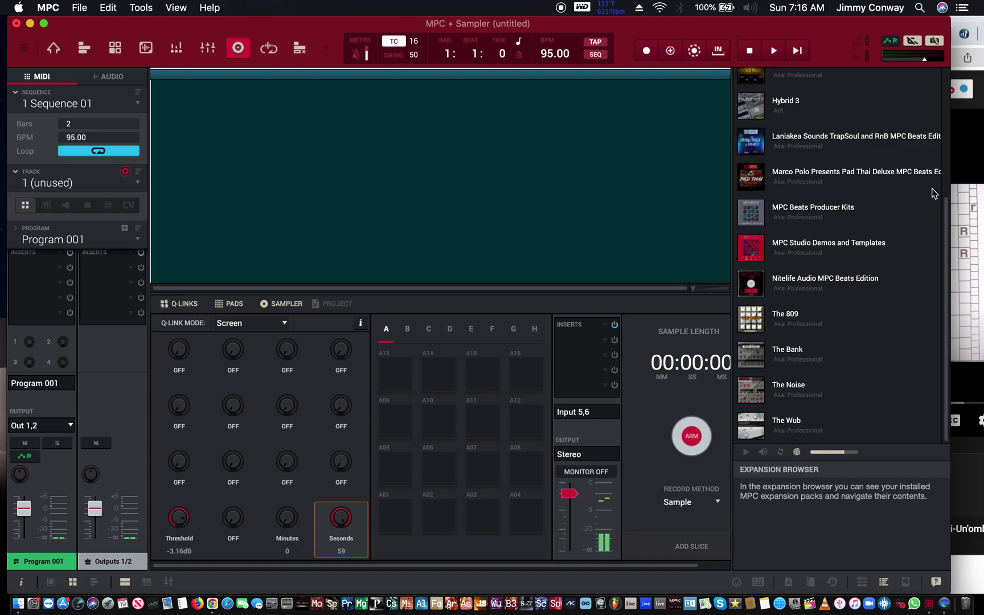
Narrow the MPC window and move the Chrome window down so the YouTube video shows alongside.
{"action": "scroll", "coordinate": [843, 195], "scroll_direction": "up", "scroll_amount": 1}
{"action": "scroll", "coordinate": [843, 195], "scroll_direction": "down", "scroll_amount": 1}
{"action": "left_click_drag", "start_coordinate": [951, 114], "coordinate": [388, 146]}
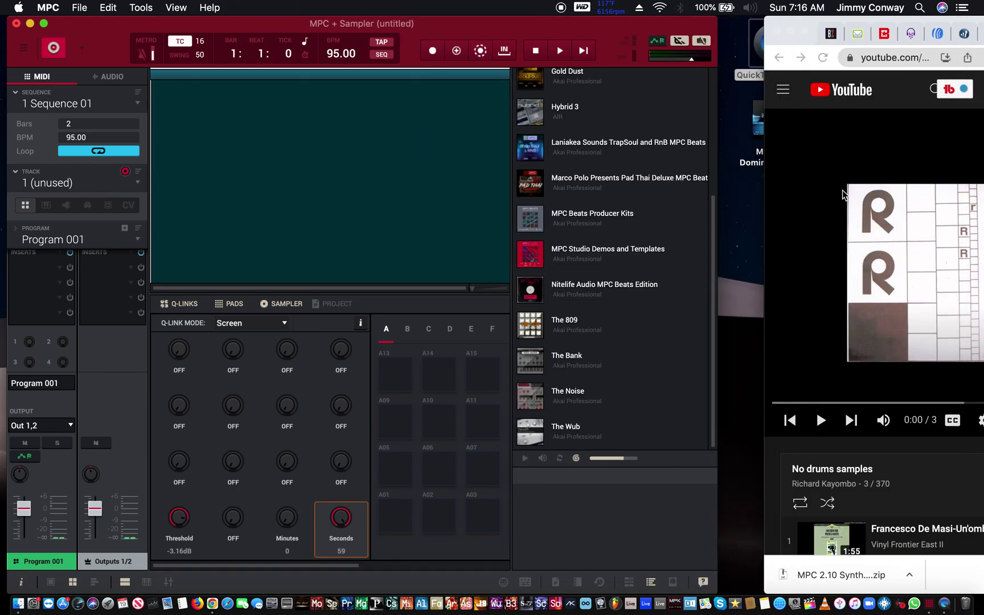
{"action": "left_click_drag", "start_coordinate": [766, 171], "coordinate": [680, 184]}
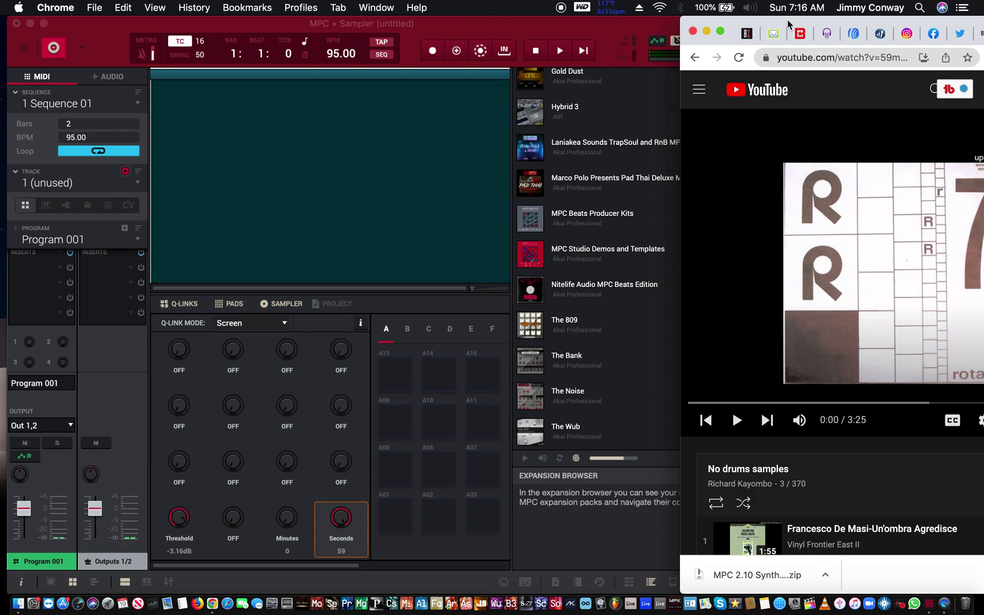
{"action": "left_click_drag", "start_coordinate": [705, 19], "coordinate": [709, 102]}
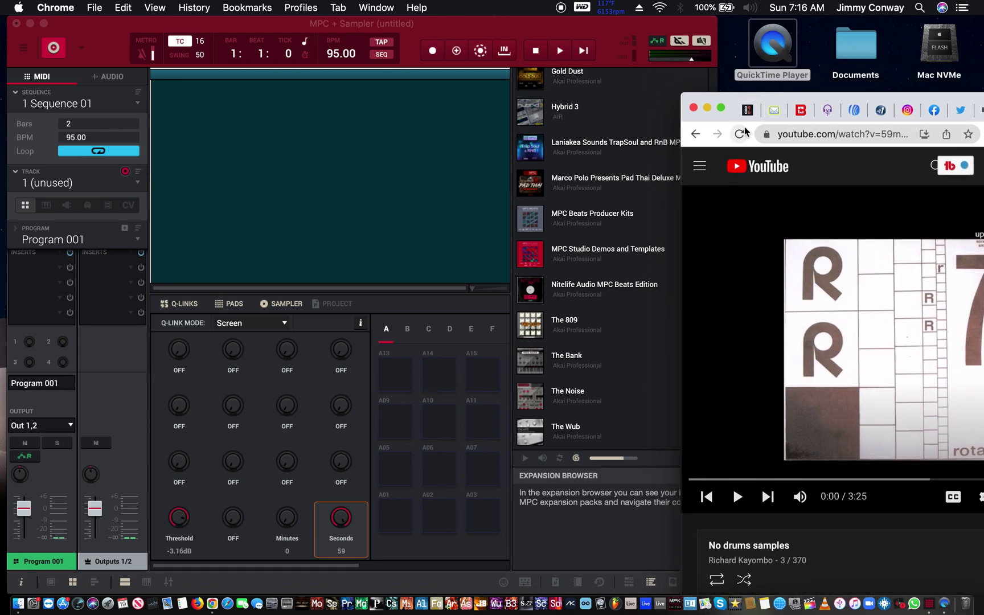
Lower the sampler input level to -5.38dB.
{"action": "scroll", "coordinate": [806, 338], "scroll_direction": "down", "scroll_amount": 5}
{"action": "scroll", "coordinate": [393, 507], "scroll_direction": "right", "scroll_amount": 5}
{"action": "left_click_drag", "start_coordinate": [317, 494], "coordinate": [334, 504]}
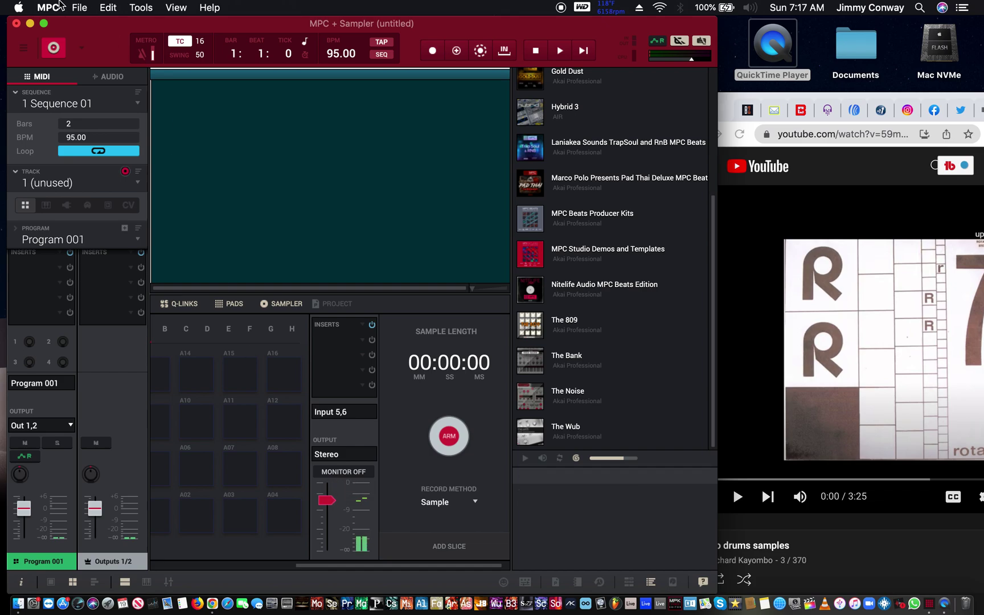
In Preferences, keep Scarlett 8i6 USB as output and set the audio buffer to 64 samples (1.5 ms).
{"action": "left_click", "coordinate": [76, 8]}
{"action": "mouse_move", "coordinate": [49, 5]}
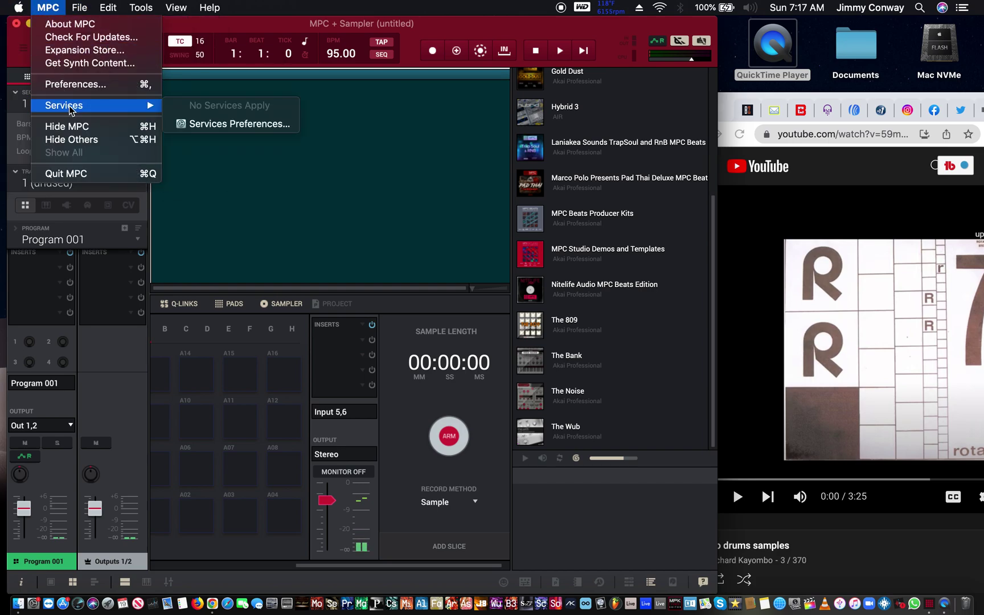
{"action": "left_click", "coordinate": [88, 86]}
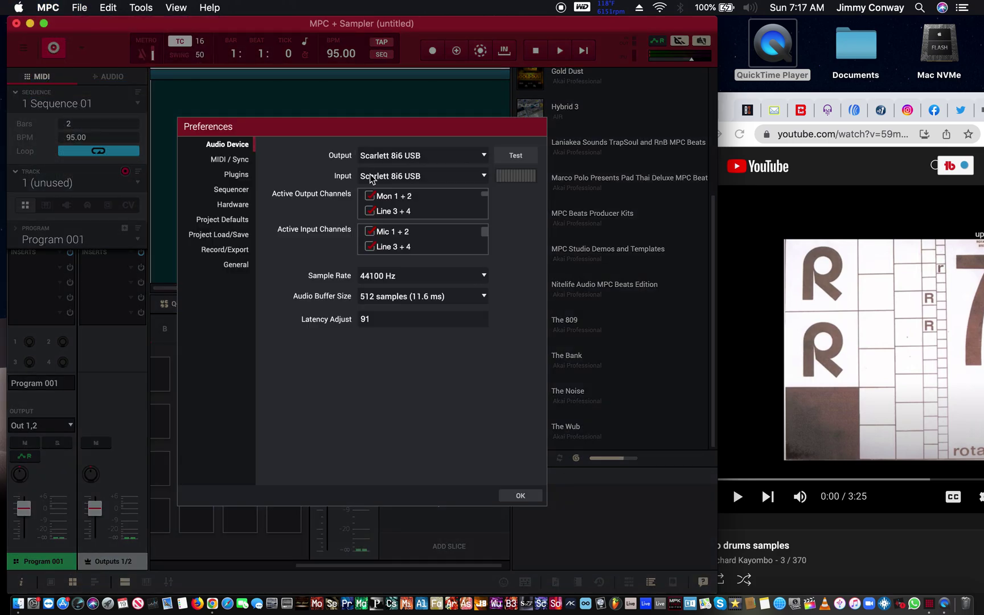
{"action": "left_click", "coordinate": [424, 157]}
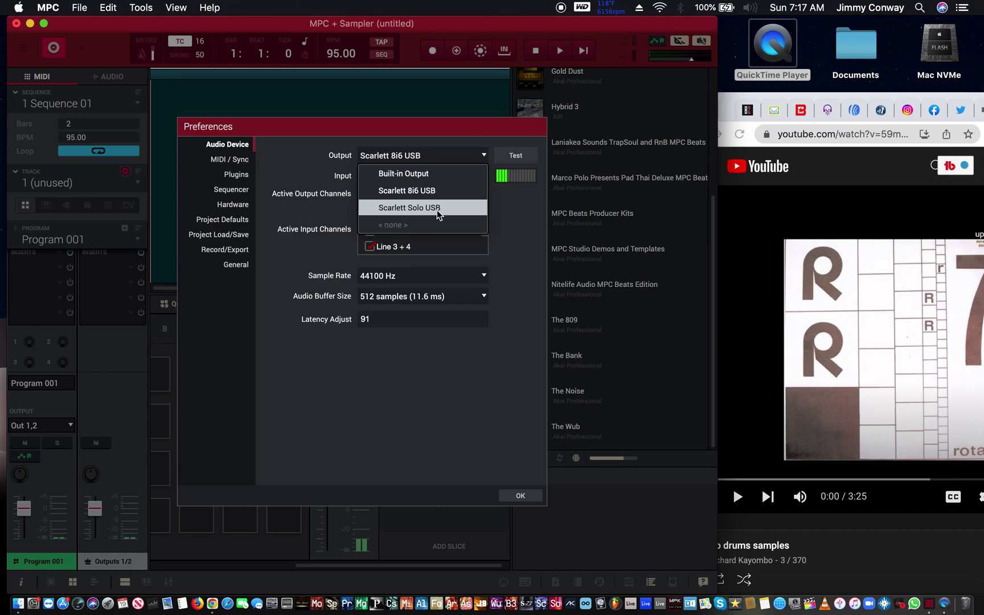
{"action": "left_click", "coordinate": [418, 132]}
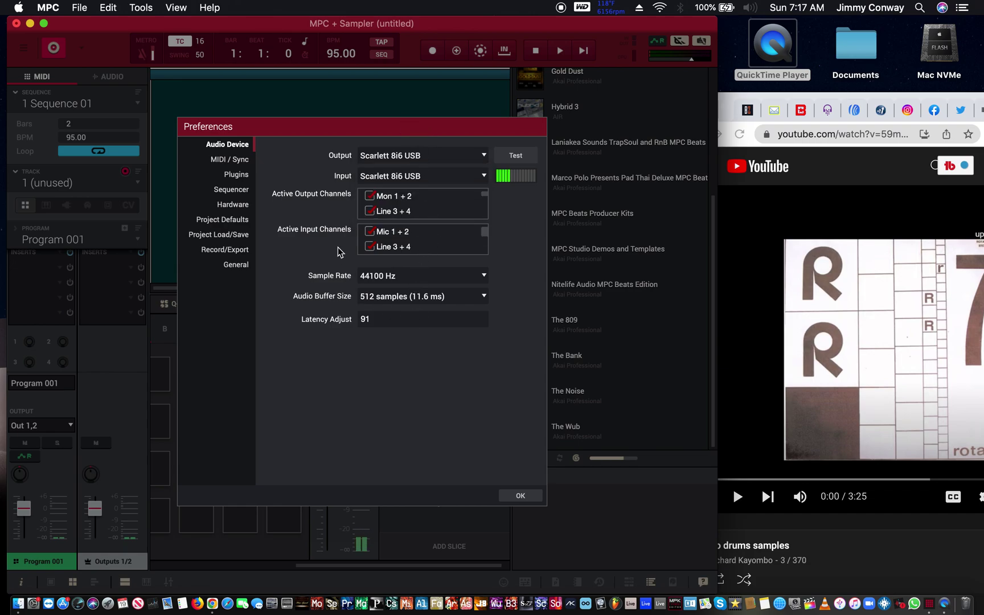
{"action": "left_click", "coordinate": [378, 294]}
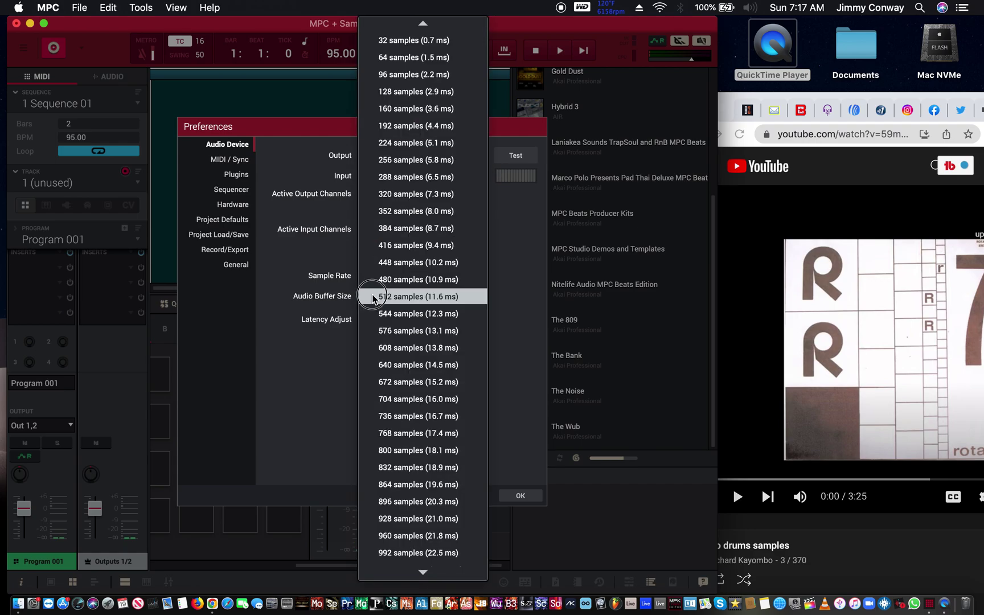
{"action": "left_click", "coordinate": [461, 91]}
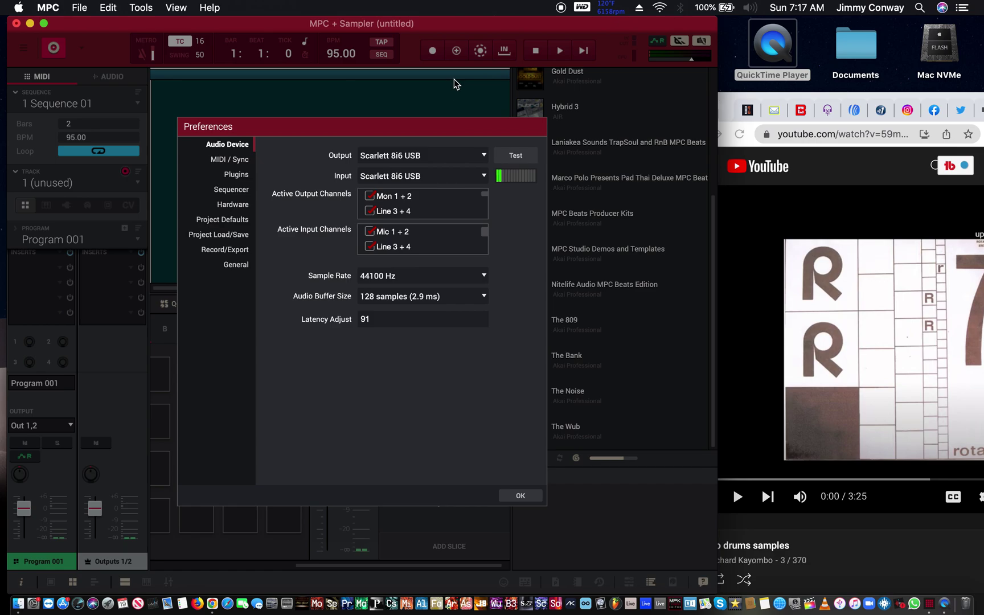
{"action": "left_click", "coordinate": [384, 301]}
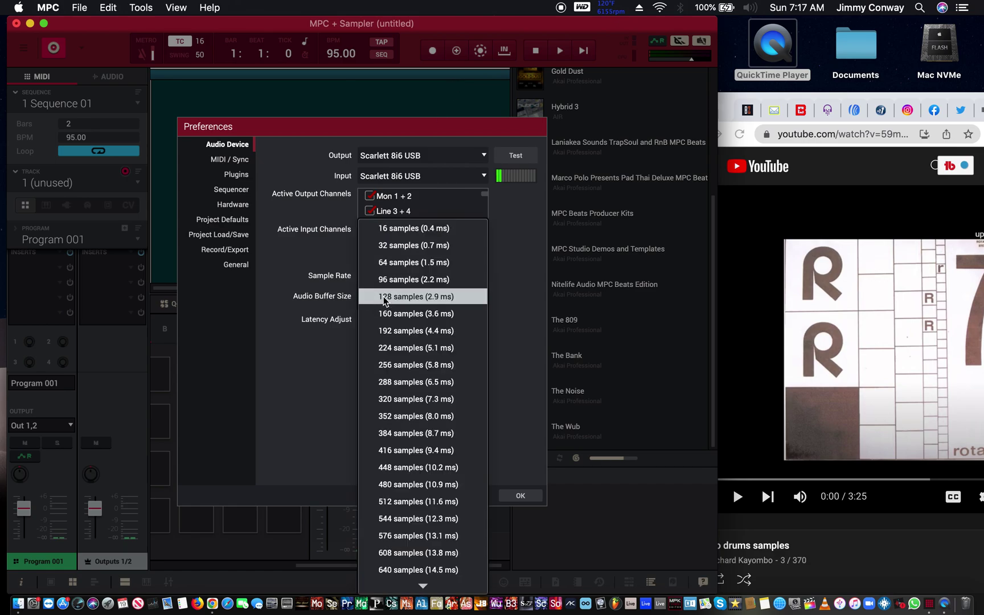
{"action": "left_click", "coordinate": [398, 266]}
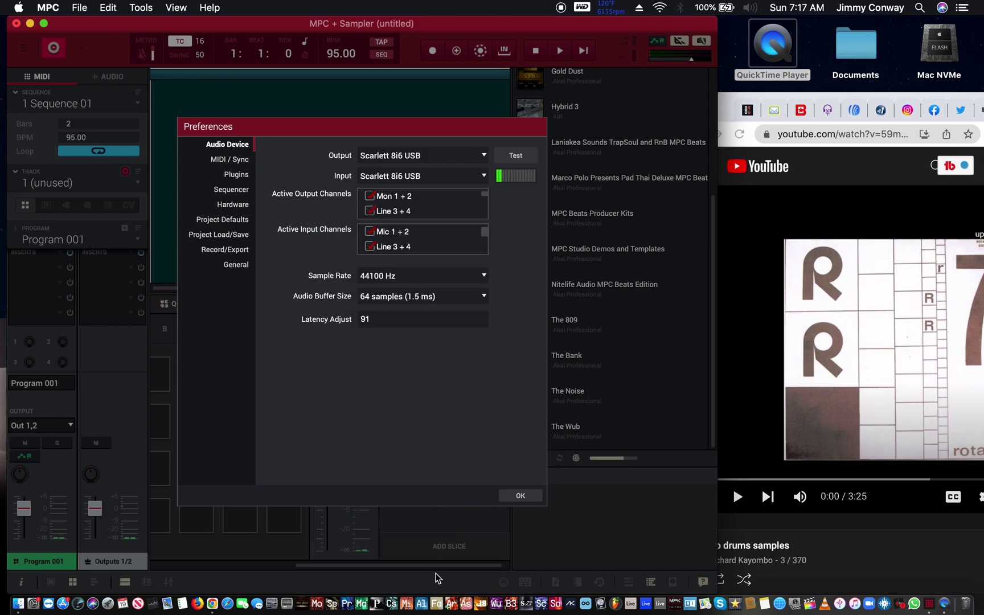
{"action": "left_click", "coordinate": [532, 499]}
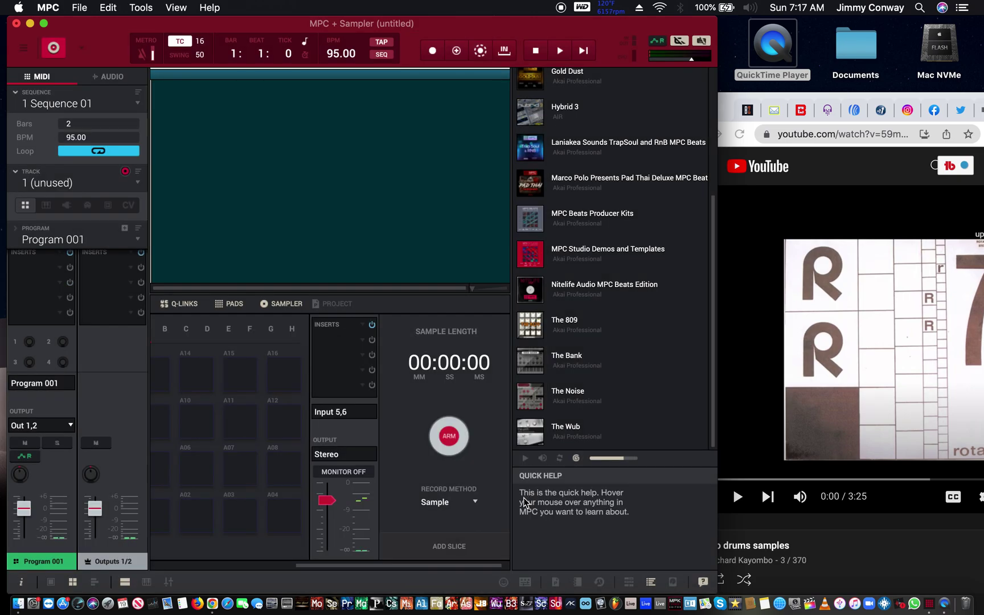
Turn the sampler input level down to about -27.6dB.
{"action": "left_click_drag", "start_coordinate": [326, 501], "coordinate": [382, 501]}
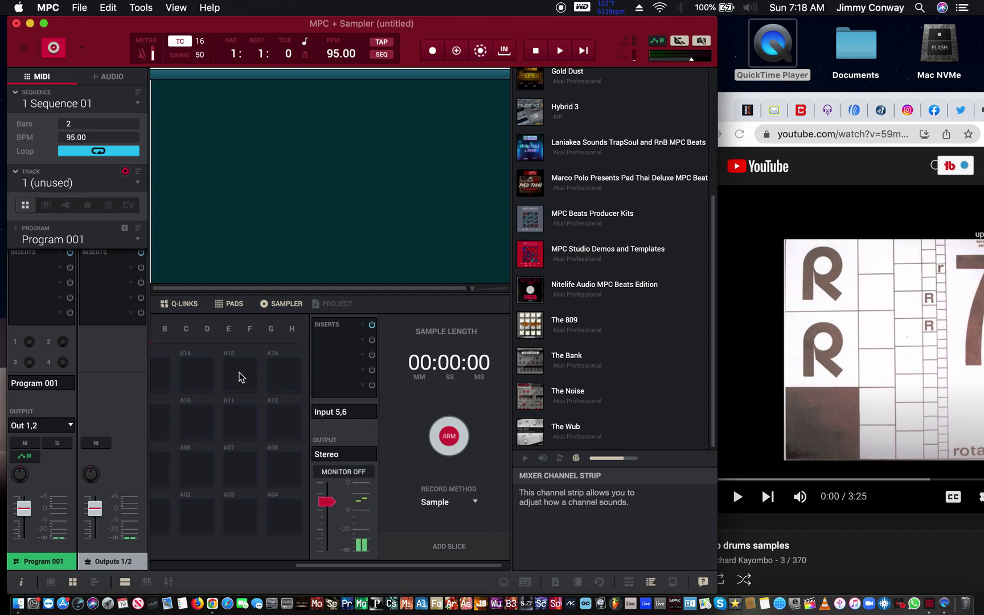
{"action": "scroll", "coordinate": [368, 424], "scroll_direction": "left", "scroll_amount": 2}
{"action": "scroll", "coordinate": [368, 424], "scroll_direction": "left", "scroll_amount": 2}
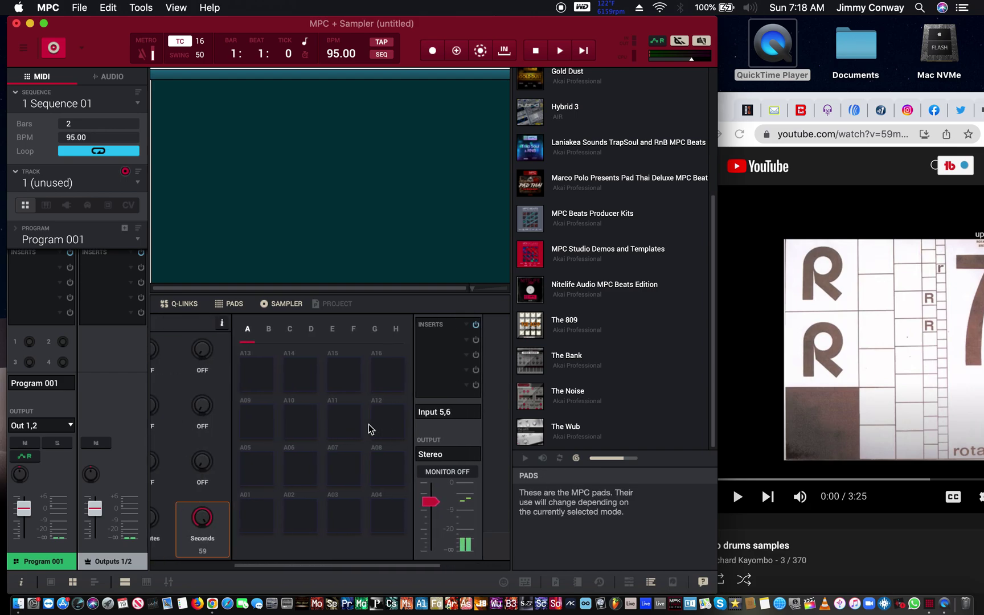
{"action": "scroll", "coordinate": [369, 424], "scroll_direction": "right", "scroll_amount": 2}
{"action": "scroll", "coordinate": [368, 424], "scroll_direction": "right", "scroll_amount": 1}
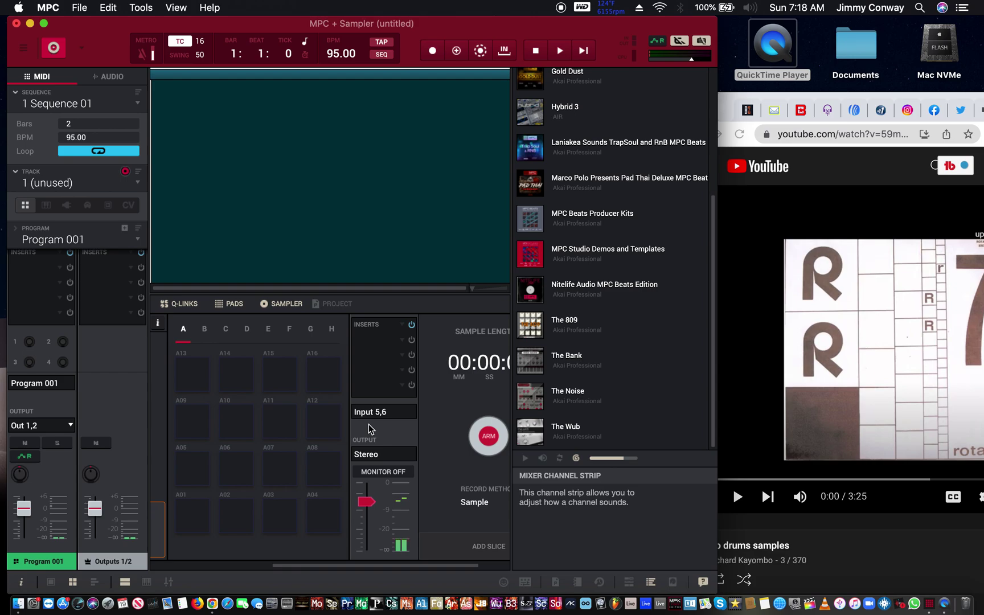
{"action": "scroll", "coordinate": [368, 424], "scroll_direction": "right", "scroll_amount": 1}
{"action": "scroll", "coordinate": [369, 424], "scroll_direction": "left", "scroll_amount": 1}
{"action": "scroll", "coordinate": [270, 325], "scroll_direction": "right", "scroll_amount": 5}
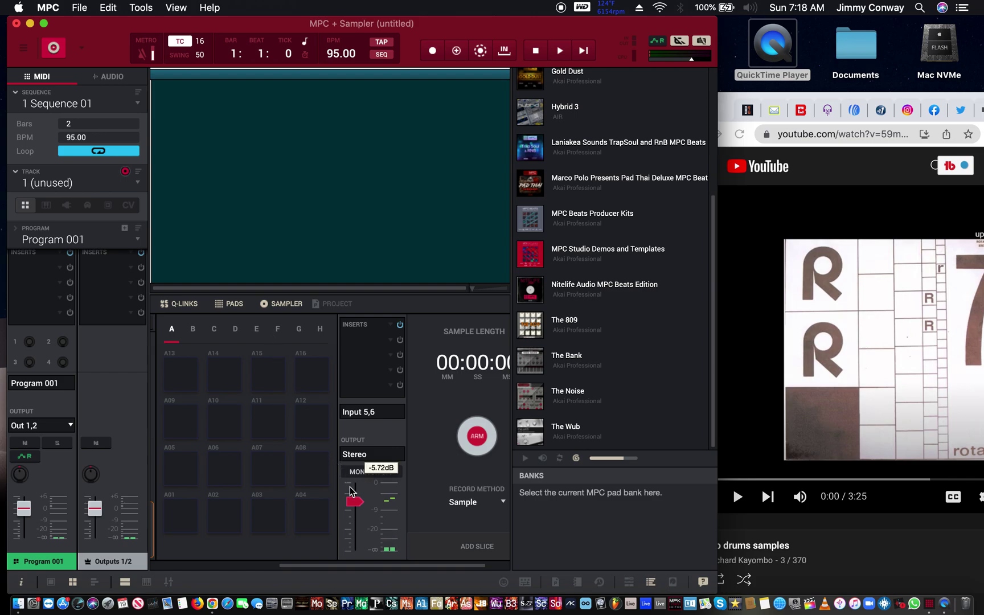
Pull the sampler output level down to about -33 dB and start the YouTube video playing.
{"action": "left_click", "coordinate": [358, 505]}
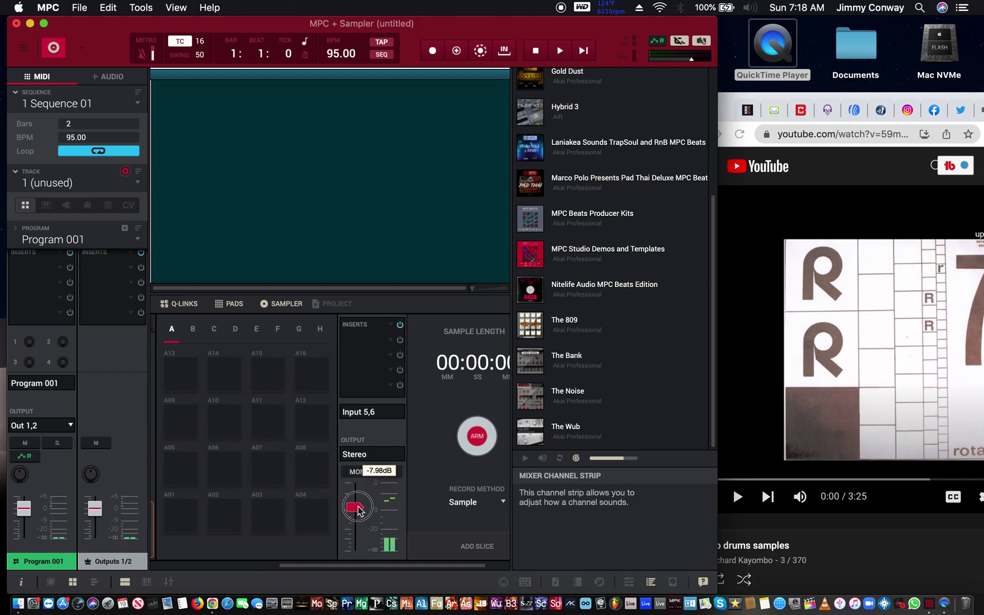
{"action": "left_click_drag", "start_coordinate": [358, 509], "coordinate": [375, 546]}
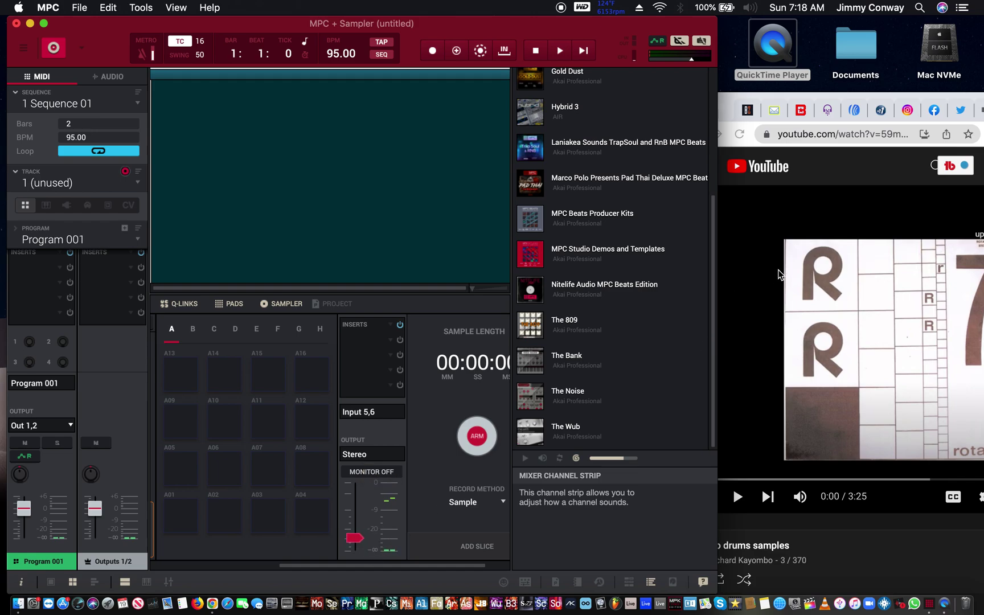
{"action": "left_click", "coordinate": [763, 276]}
{"action": "left_click", "coordinate": [834, 324]}
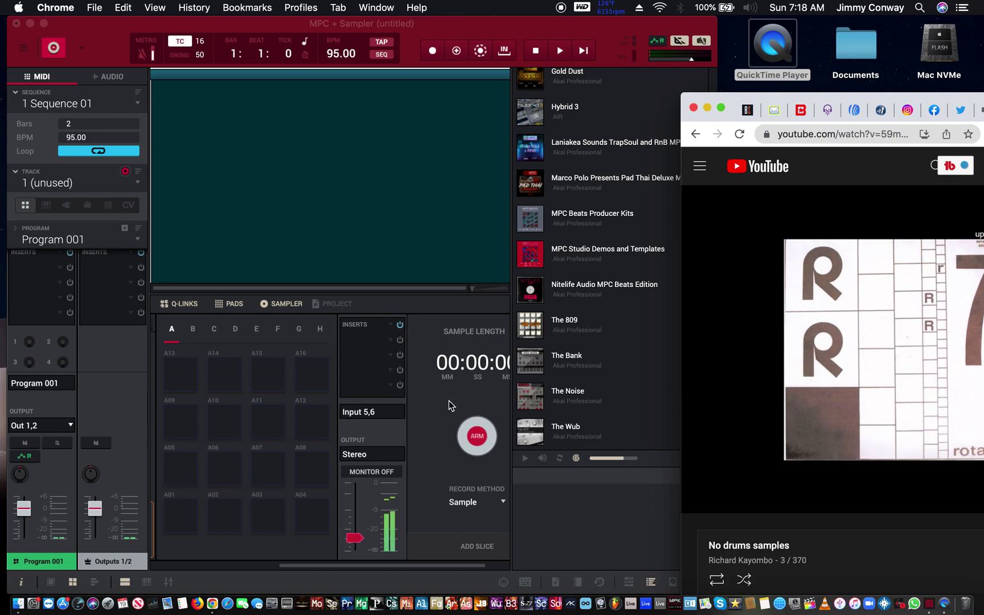
Rewind the video, arm the sampler, and record a few seconds of the video's audio.
{"action": "left_click", "coordinate": [769, 443]}
{"action": "left_click_drag", "start_coordinate": [700, 480], "coordinate": [698, 482]}
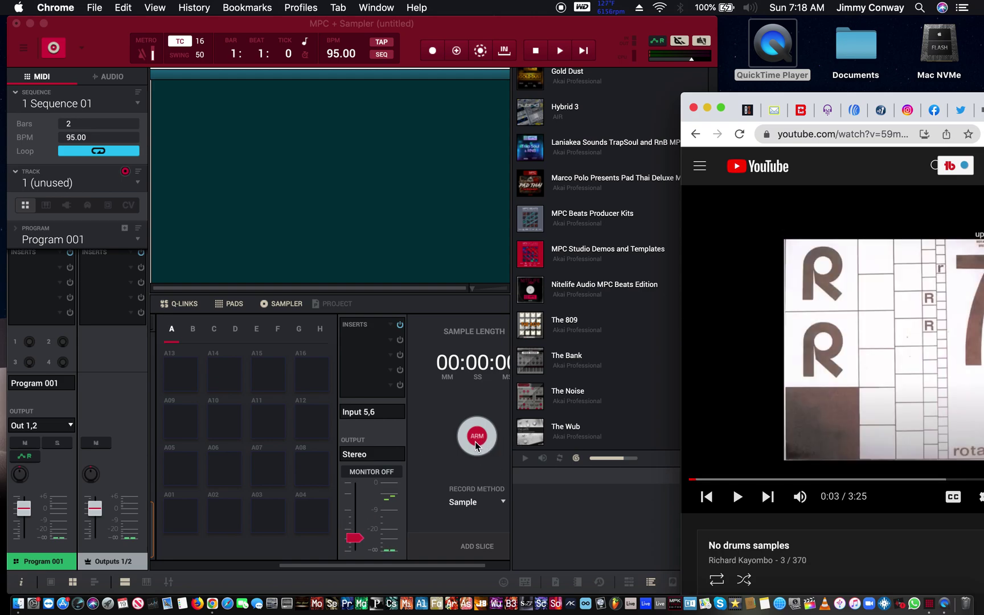
{"action": "left_click", "coordinate": [475, 441]}
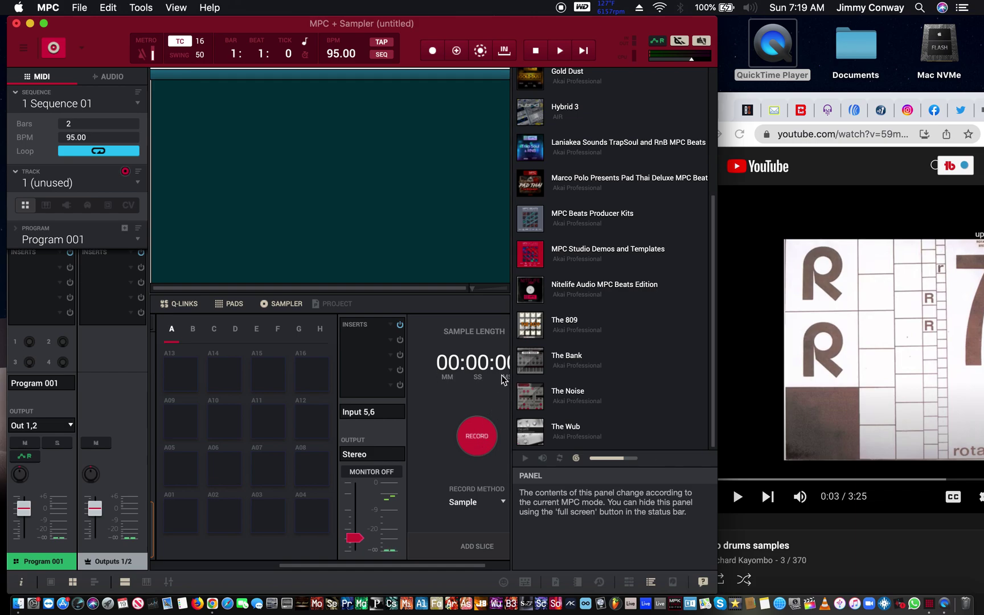
{"action": "left_click", "coordinate": [738, 498]}
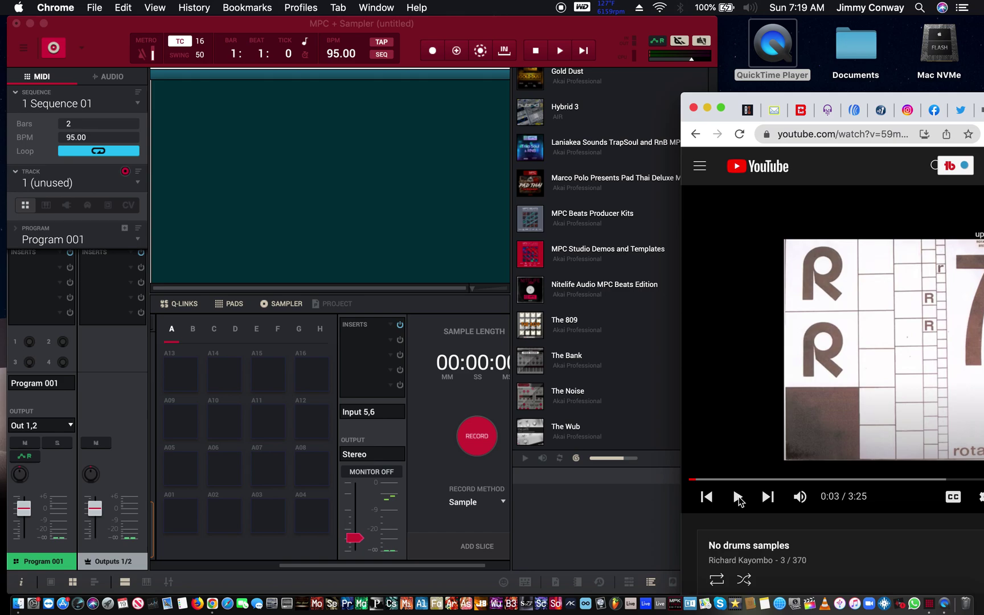
{"action": "left_click", "coordinate": [738, 499]}
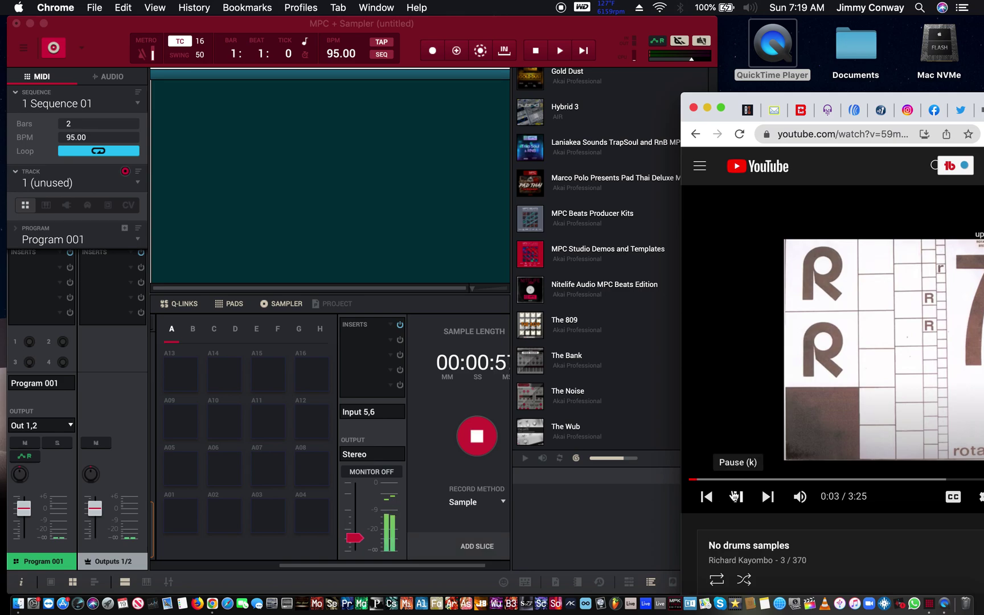
{"action": "left_click", "coordinate": [736, 497]}
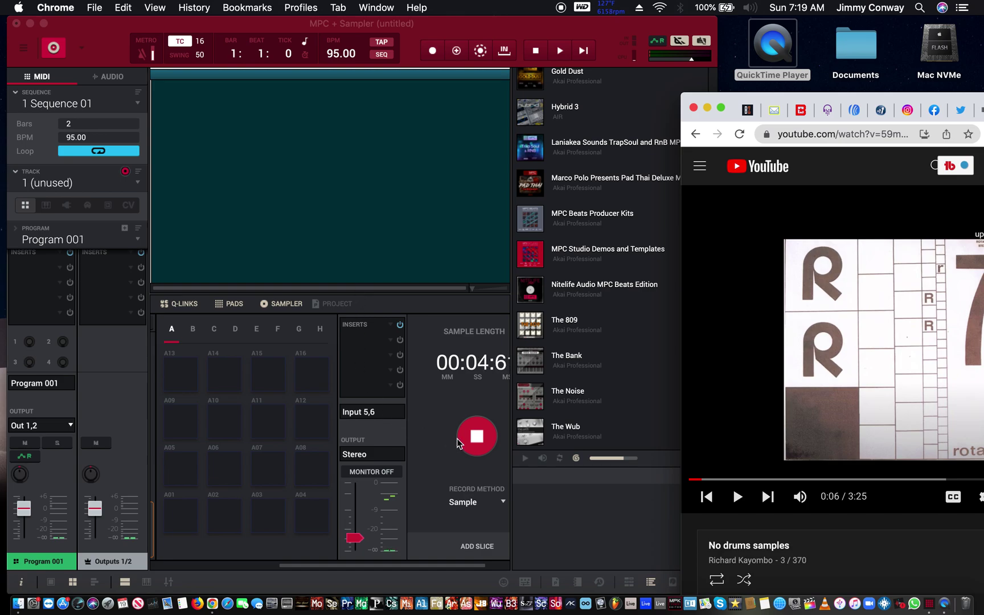
Stop recording and open the new sample in Sample Edit.
{"action": "left_click", "coordinate": [481, 435]}
{"action": "left_click", "coordinate": [482, 434]}
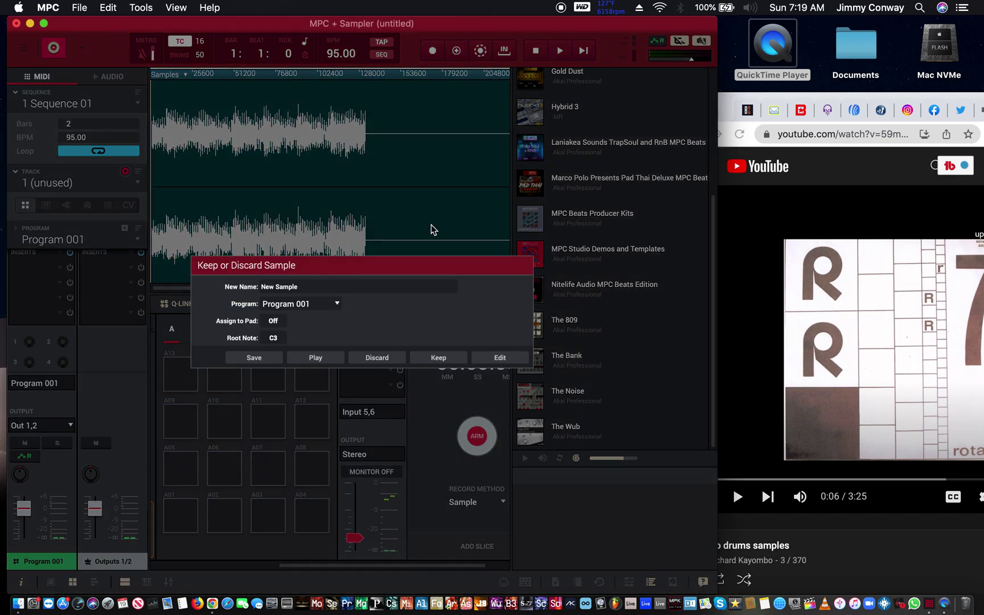
{"action": "left_click", "coordinate": [499, 360]}
{"action": "left_click", "coordinate": [487, 359]}
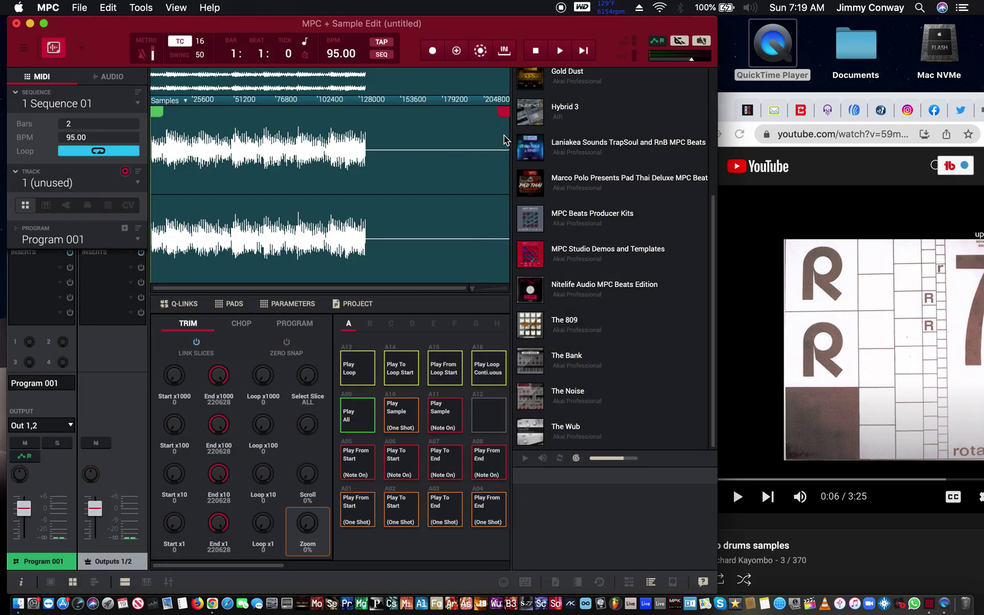
Zoom into the waveform and drag the end marker in to where the audio ends.
{"action": "left_click_drag", "start_coordinate": [499, 109], "coordinate": [356, 117]}
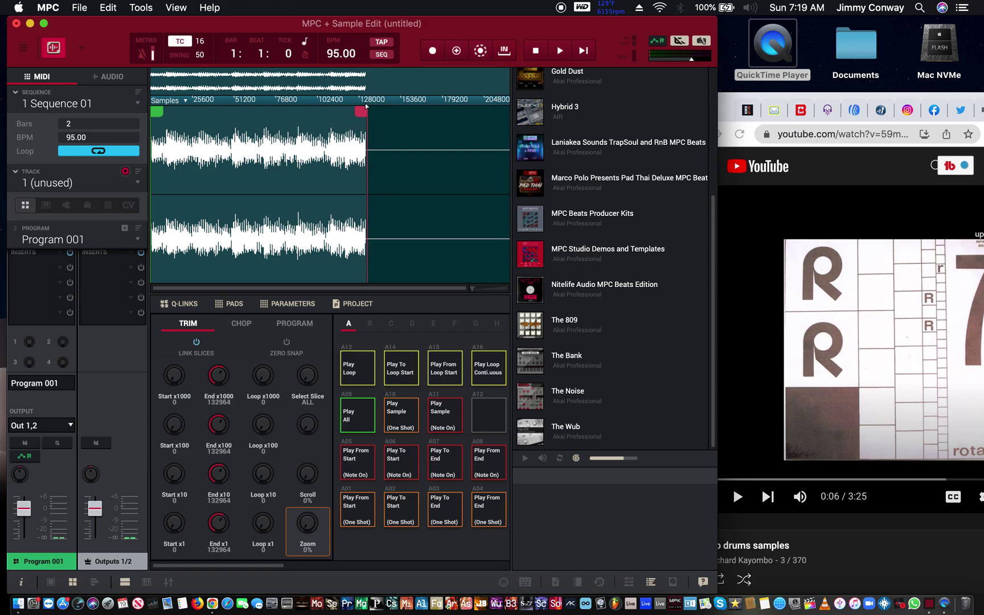
{"action": "scroll", "coordinate": [340, 159], "scroll_direction": "up", "scroll_amount": 2}
{"action": "scroll", "coordinate": [341, 160], "scroll_direction": "up", "scroll_amount": 4}
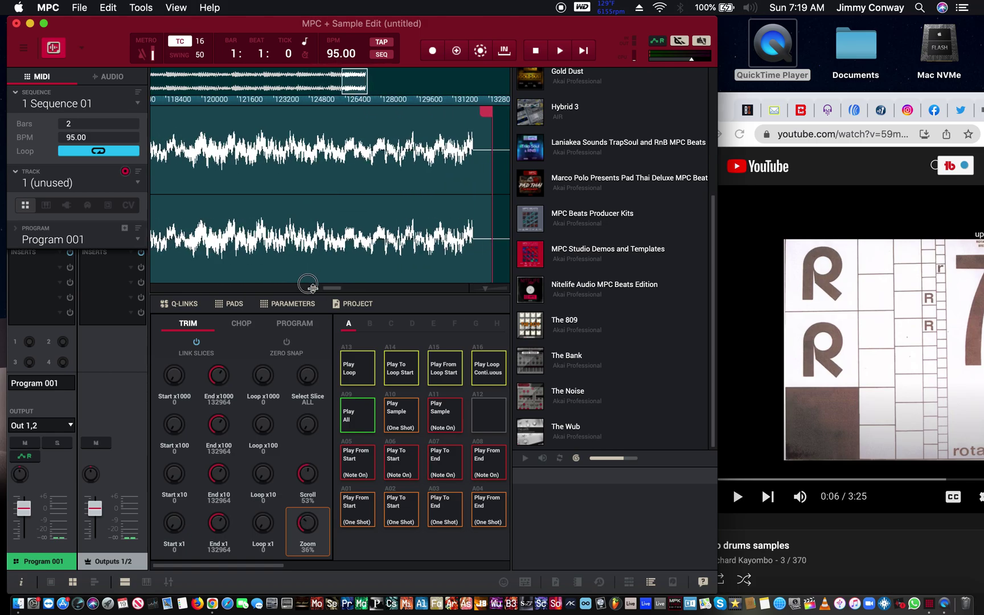
{"action": "left_click_drag", "start_coordinate": [501, 116], "coordinate": [481, 108]}
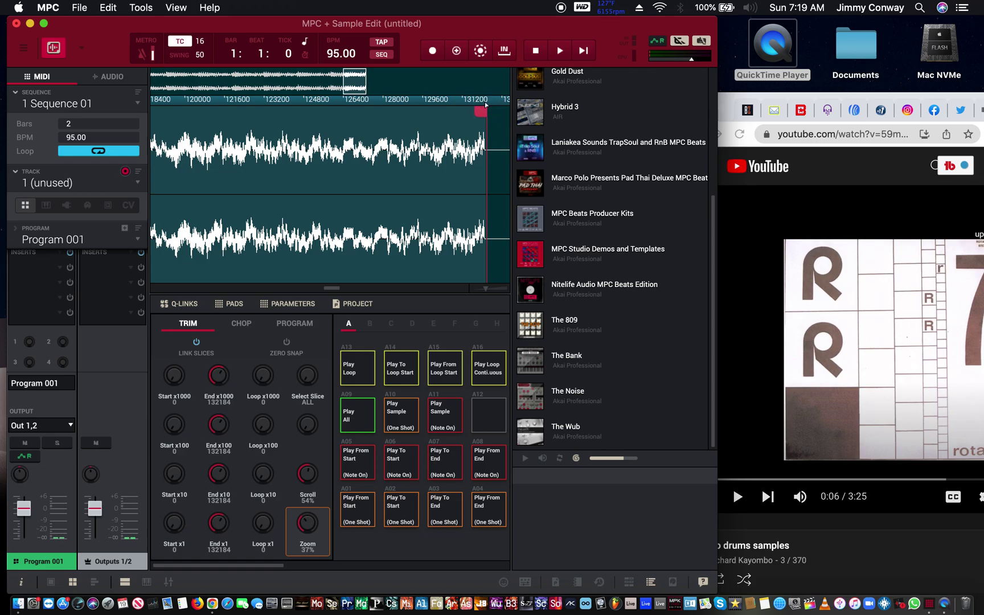
{"action": "scroll", "coordinate": [478, 142], "scroll_direction": "up", "scroll_amount": 3}
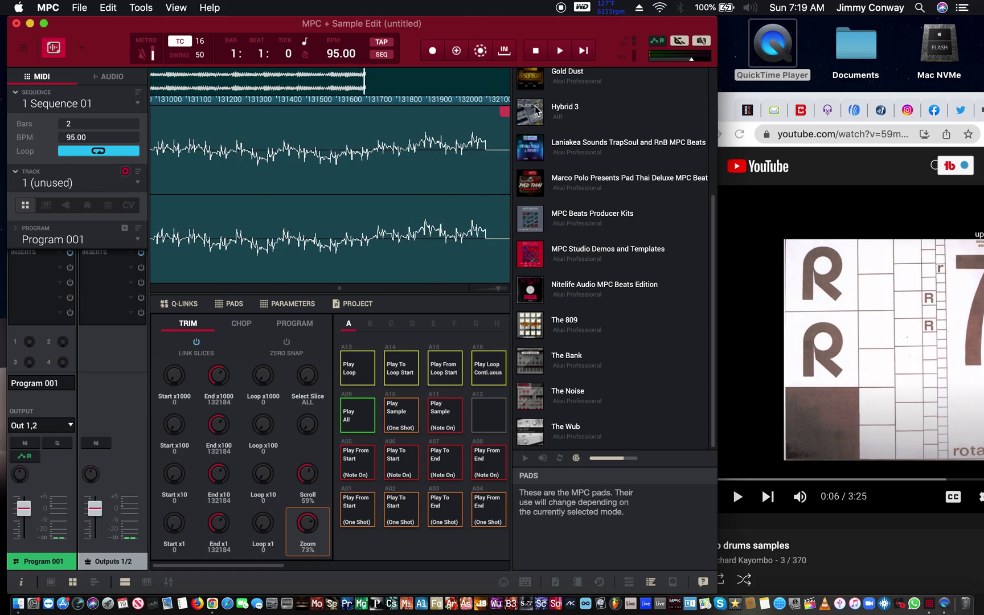
{"action": "left_click_drag", "start_coordinate": [500, 111], "coordinate": [479, 107]}
{"action": "scroll", "coordinate": [492, 213], "scroll_direction": "up", "scroll_amount": 5}
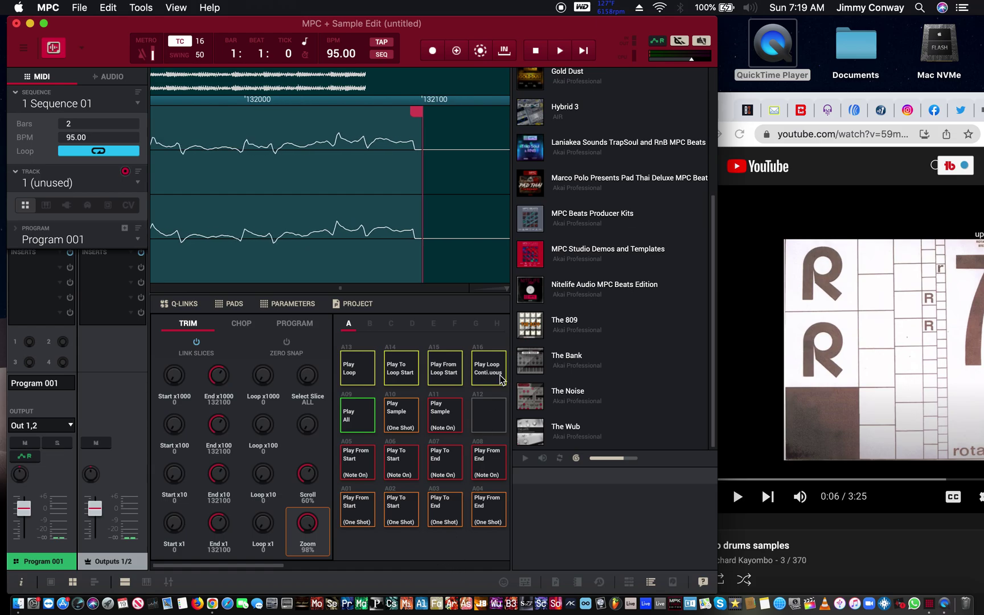
{"action": "scroll", "coordinate": [428, 186], "scroll_direction": "up", "scroll_amount": 1}
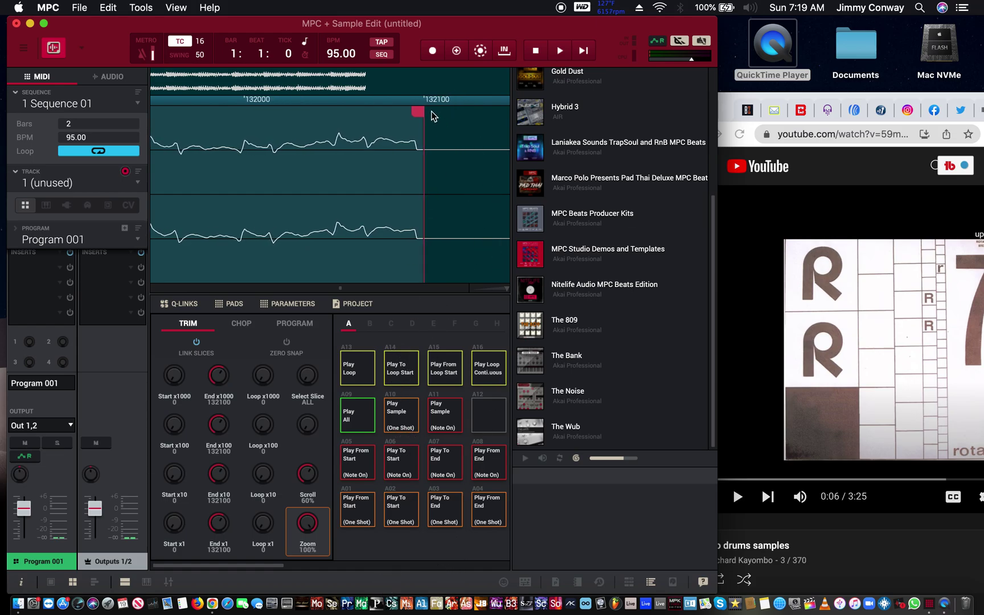
{"action": "left_click_drag", "start_coordinate": [419, 114], "coordinate": [413, 113]}
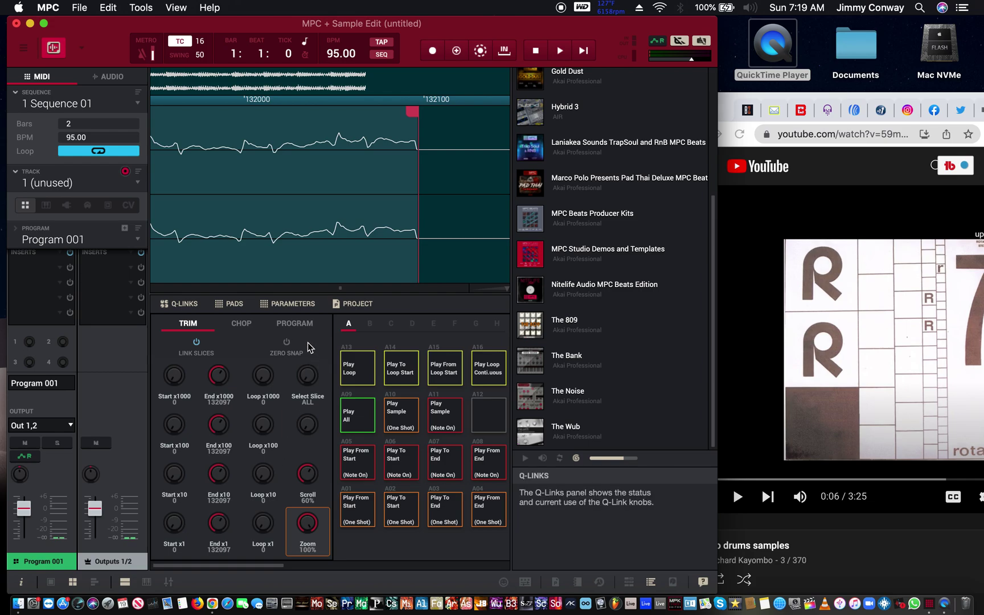
Turn on Zero Snap and settle the end point at 132100.
{"action": "left_click", "coordinate": [286, 343]}
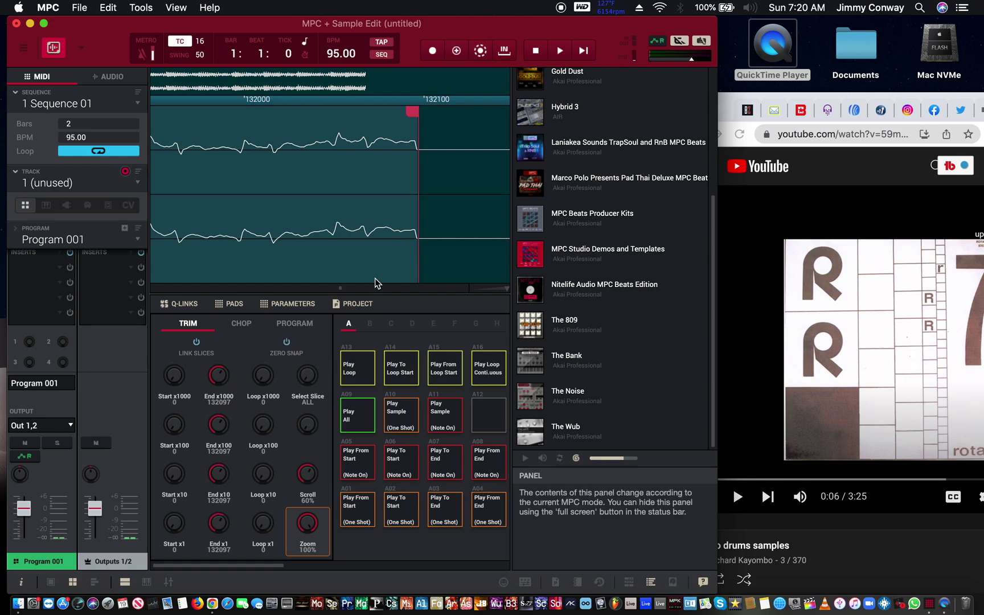
{"action": "mouse_move", "coordinate": [412, 109]}
{"action": "left_mouse_down"}
{"action": "mouse_move", "coordinate": [458, 117]}
{"action": "mouse_move", "coordinate": [424, 119]}
{"action": "left_mouse_up"}
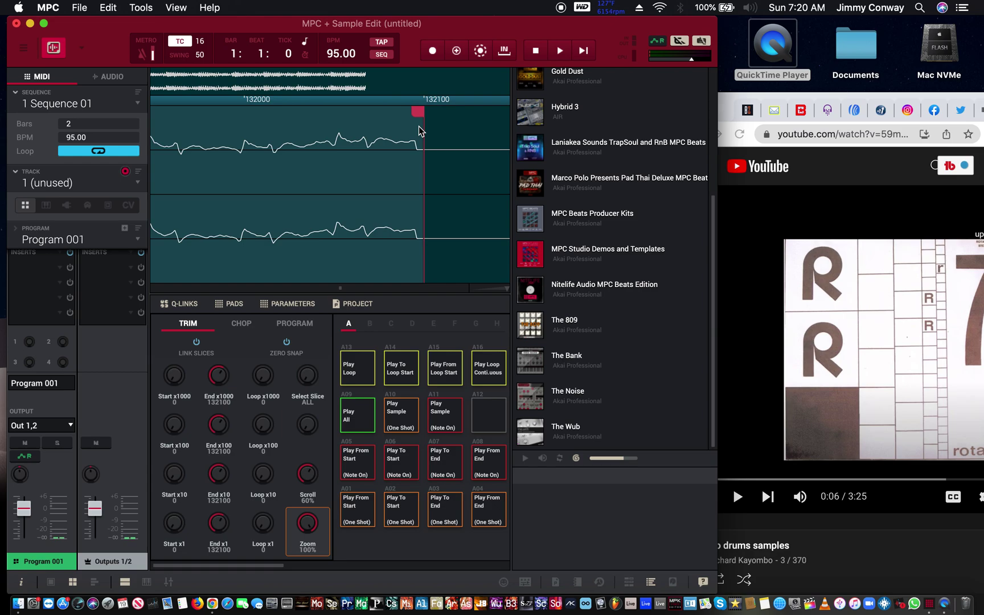
{"action": "mouse_move", "coordinate": [424, 110]}
{"action": "left_mouse_down"}
{"action": "mouse_move", "coordinate": [330, 123]}
{"action": "mouse_move", "coordinate": [436, 122]}
{"action": "left_mouse_up"}
{"action": "scroll", "coordinate": [446, 103], "scroll_direction": "down", "scroll_amount": 5}
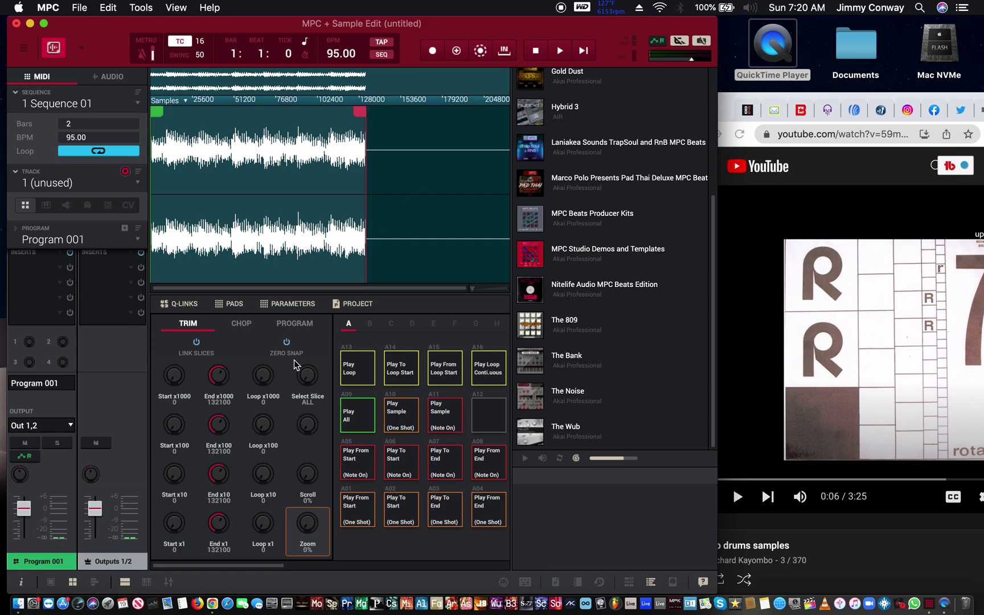
Discard the audio past the 132100 end point, leaving a 132099-sample recording.
{"action": "scroll", "coordinate": [319, 360], "scroll_direction": "right", "scroll_amount": 5}
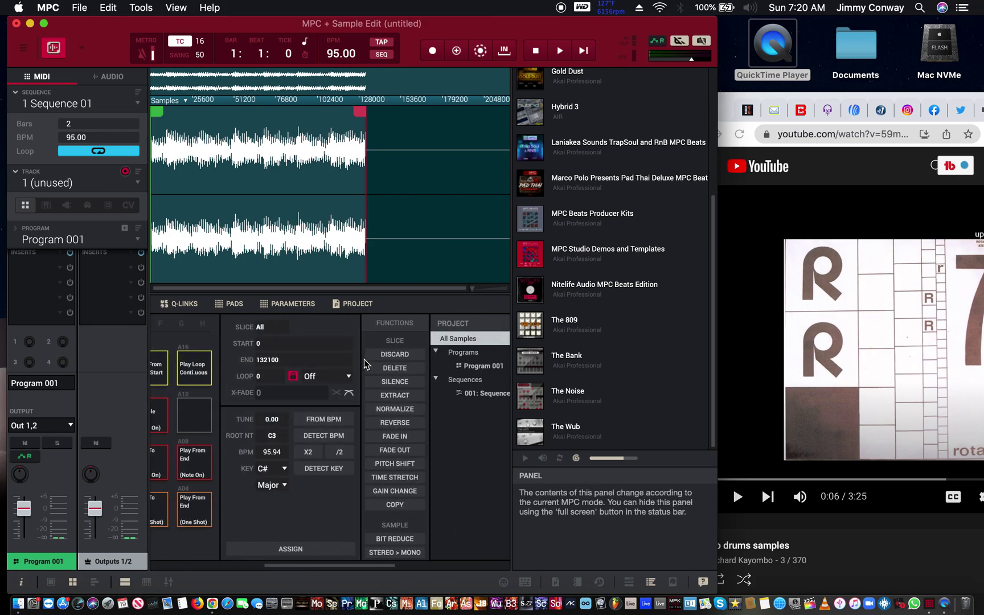
{"action": "scroll", "coordinate": [364, 359], "scroll_direction": "right", "scroll_amount": 1}
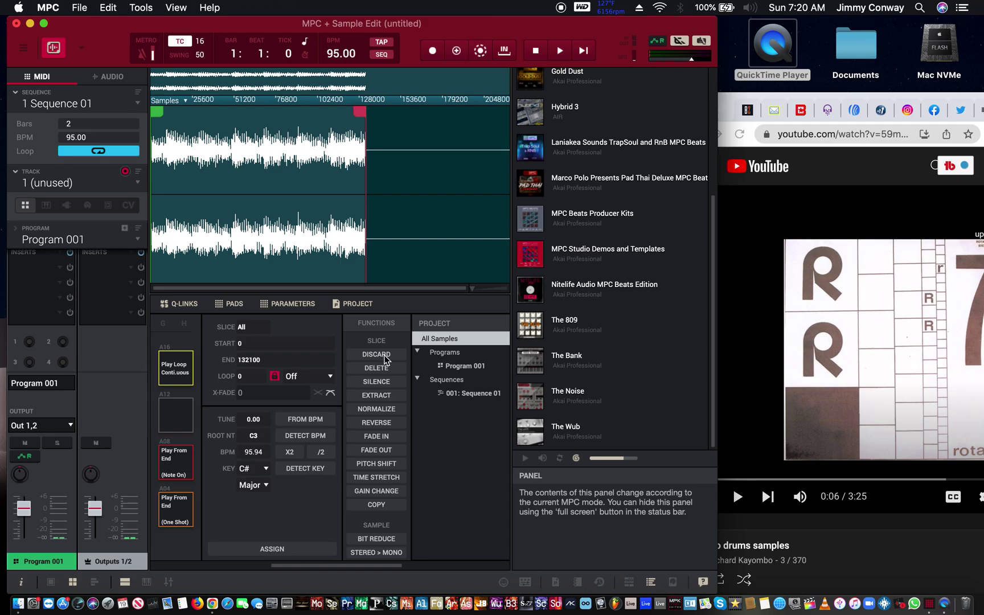
{"action": "left_click", "coordinate": [376, 354]}
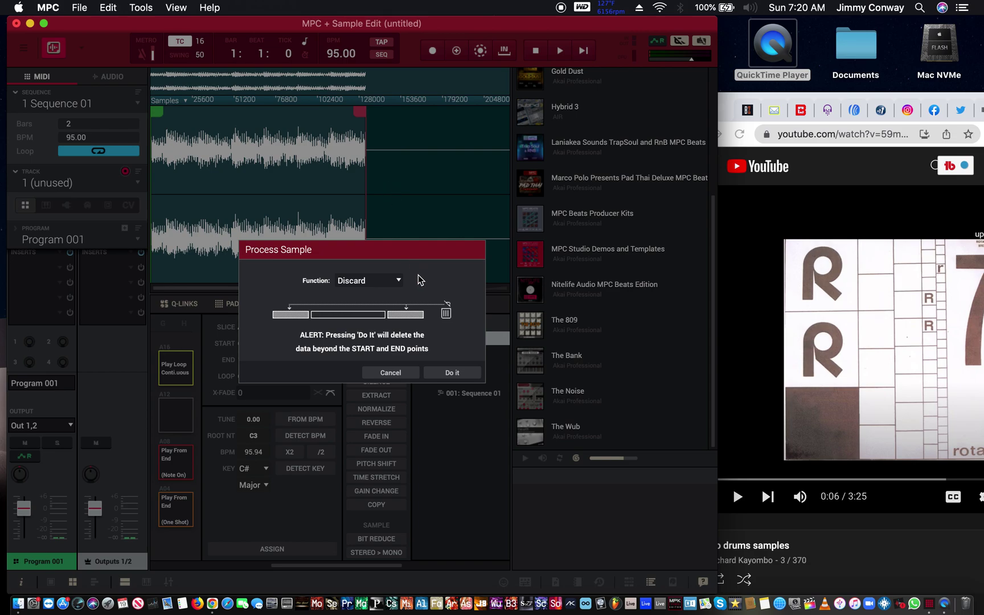
{"action": "left_click", "coordinate": [460, 379]}
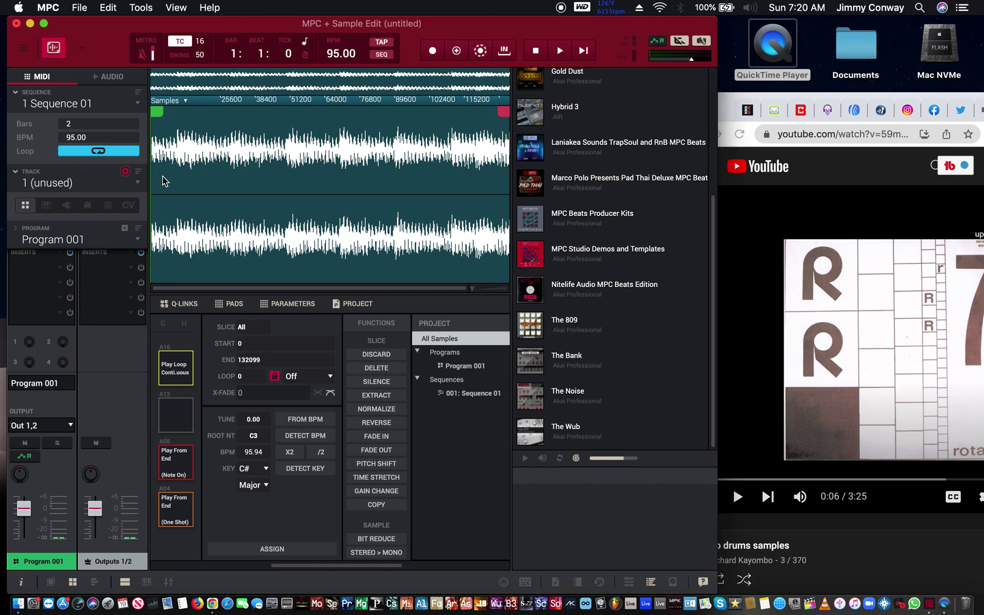
Audition the trimmed sample and discard the audio outside its start and end points.
{"action": "scroll", "coordinate": [286, 393], "scroll_direction": "left", "scroll_amount": 5}
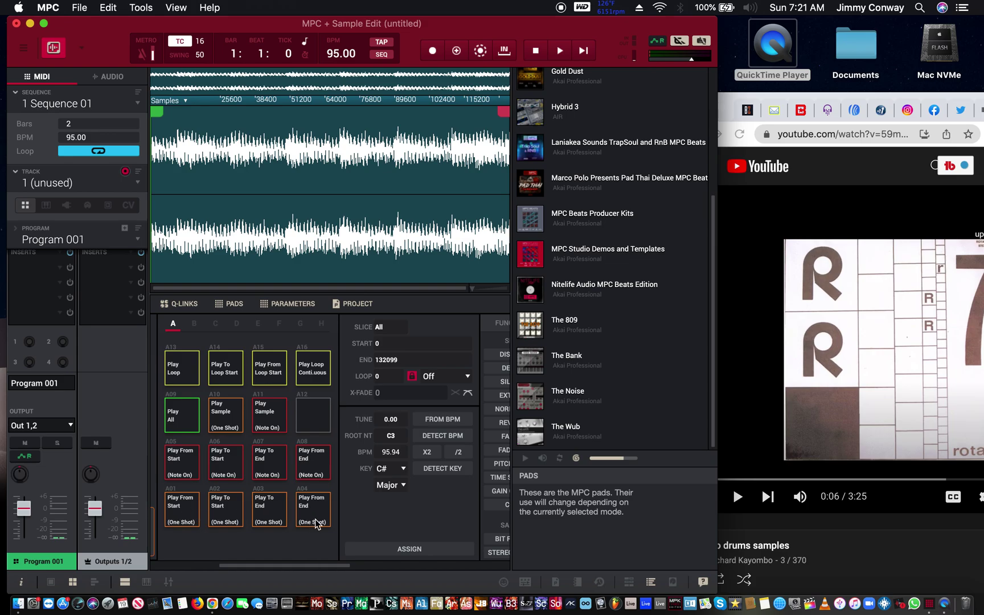
{"action": "left_click", "coordinate": [244, 525]}
{"action": "left_click", "coordinate": [244, 525]}
{"action": "left_click", "coordinate": [243, 525]}
{"action": "left_click", "coordinate": [244, 525]}
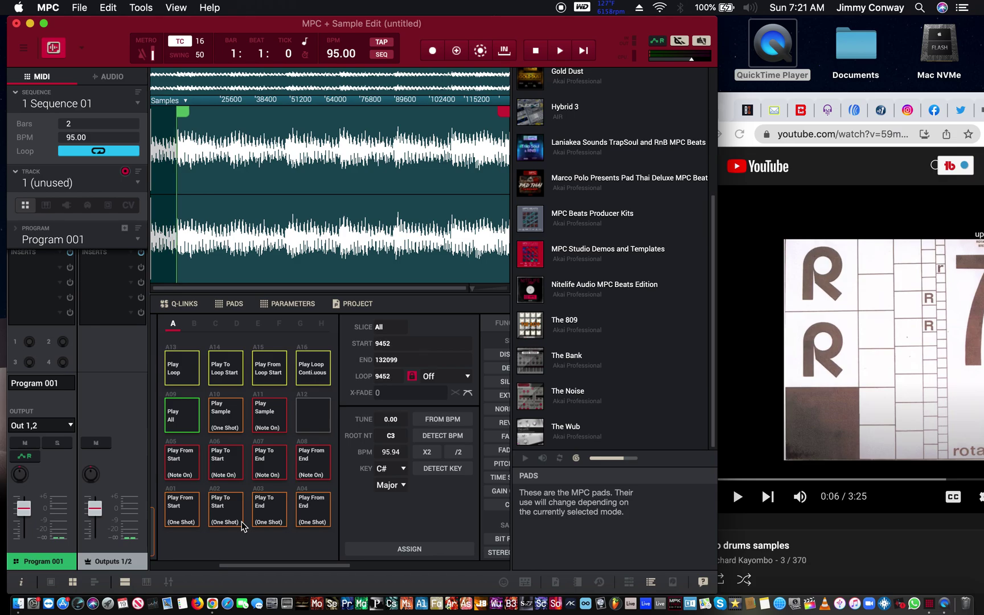
{"action": "left_click", "coordinate": [496, 356]}
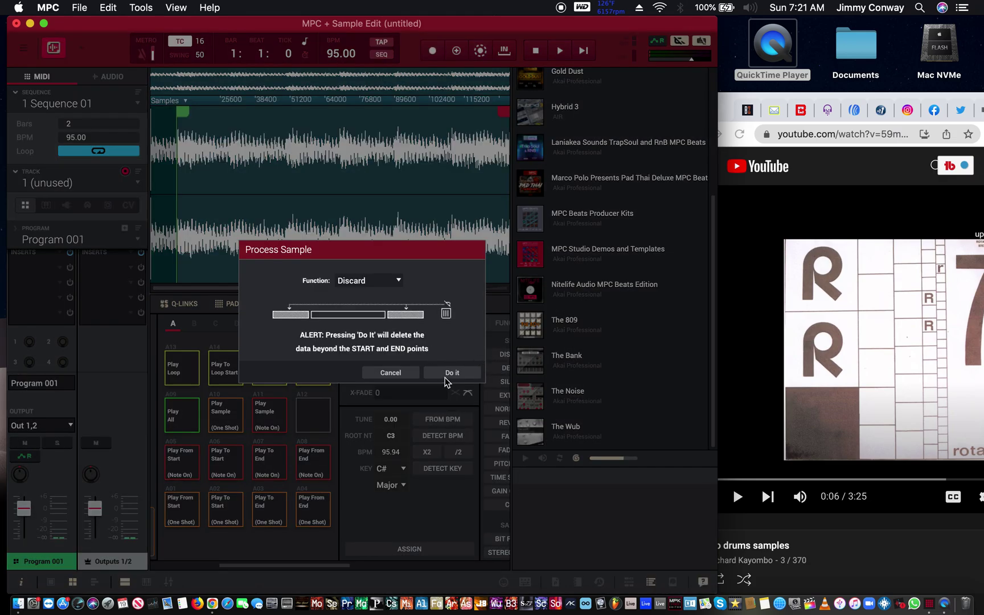
{"action": "left_click", "coordinate": [447, 373]}
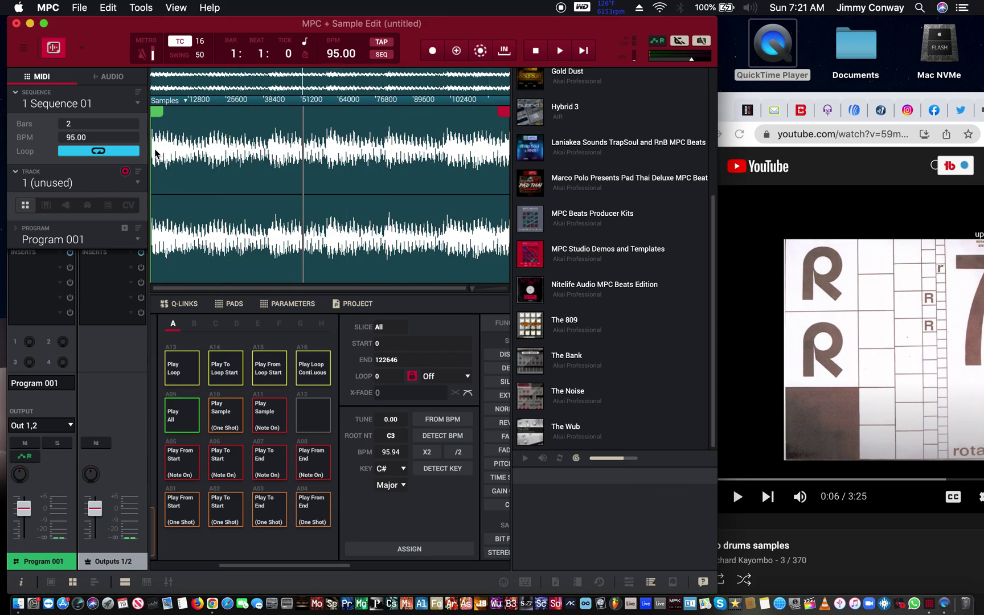
Move the start marker to 60143 and discard the audio before it.
{"action": "left_click_drag", "start_coordinate": [157, 108], "coordinate": [332, 100]}
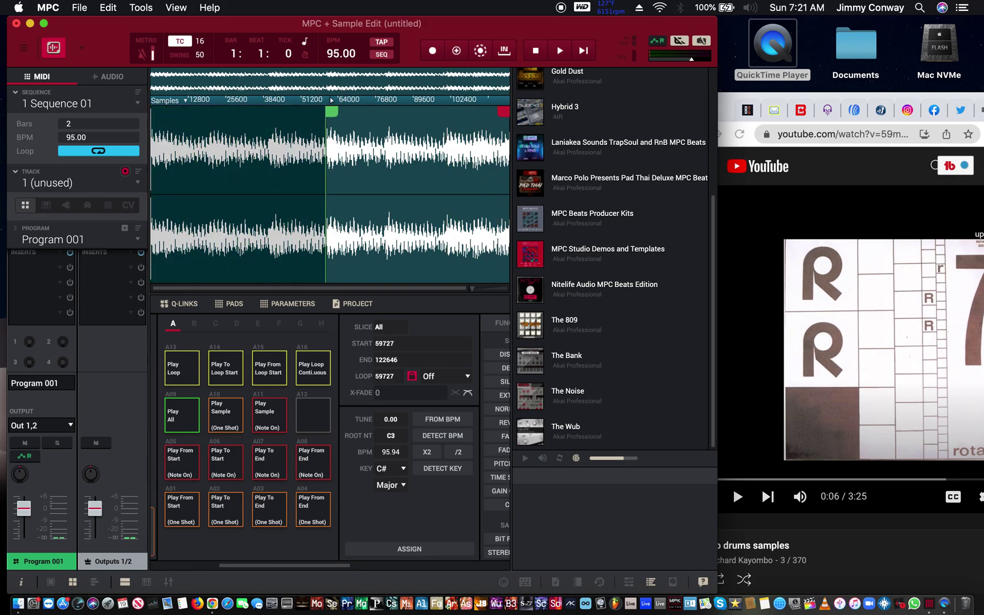
{"action": "left_click", "coordinate": [501, 358]}
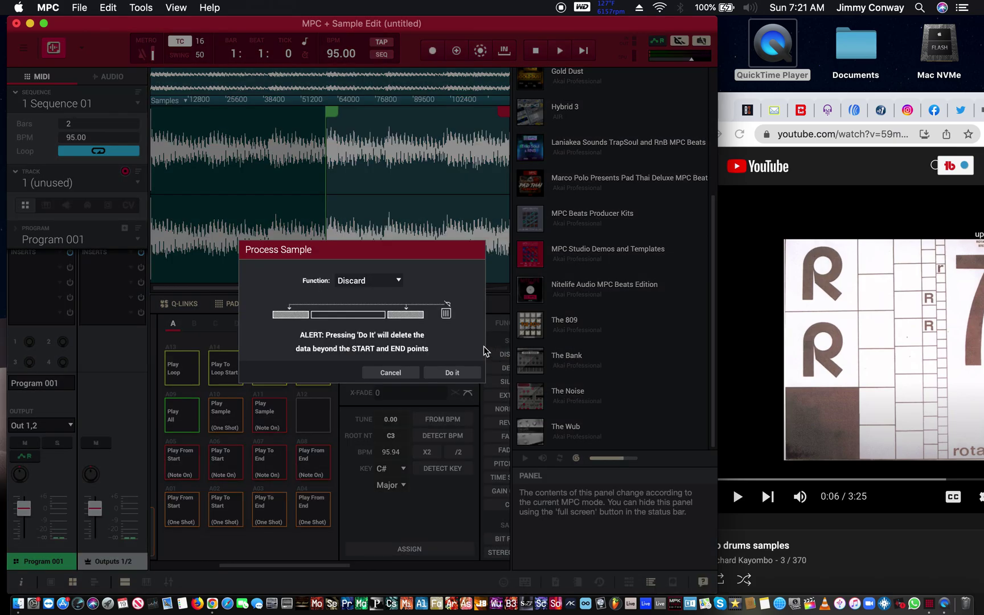
{"action": "left_click", "coordinate": [451, 373]}
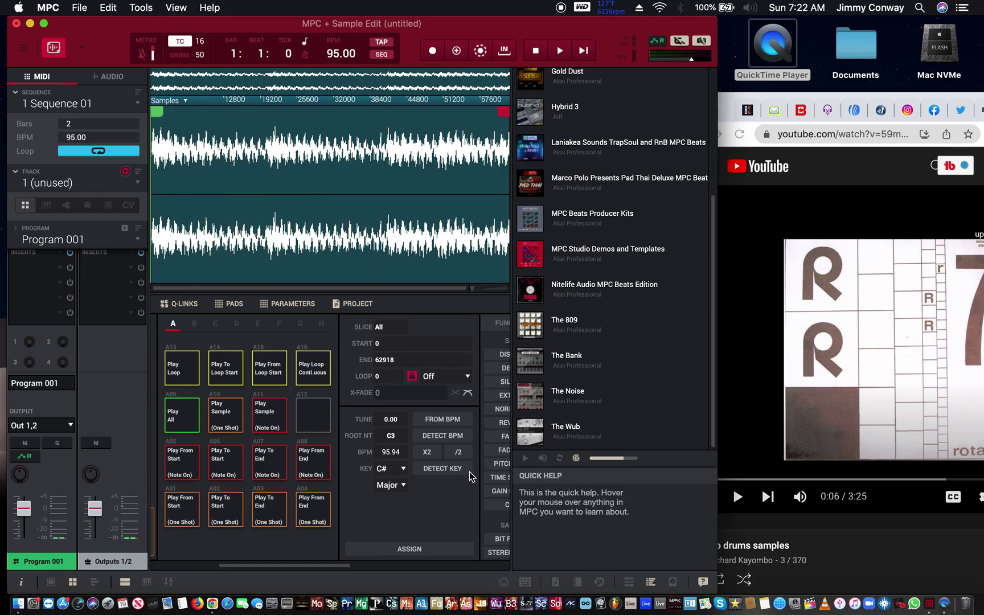
Detect the sample's tempo and halve it to 84.11 BPM.
{"action": "left_click", "coordinate": [445, 435]}
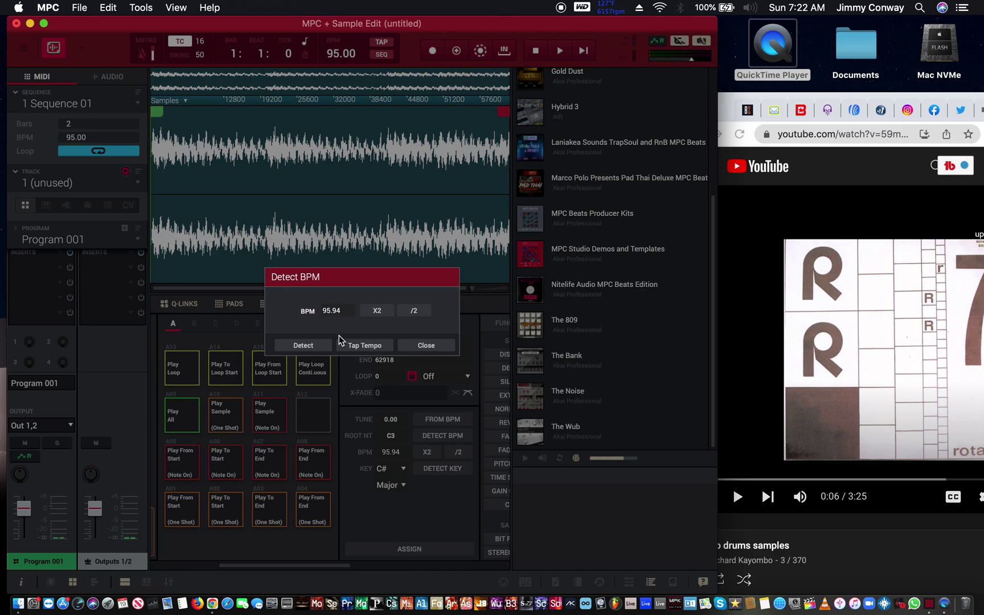
{"action": "left_click", "coordinate": [308, 346]}
{"action": "left_click", "coordinate": [416, 311]}
{"action": "left_click", "coordinate": [416, 345]}
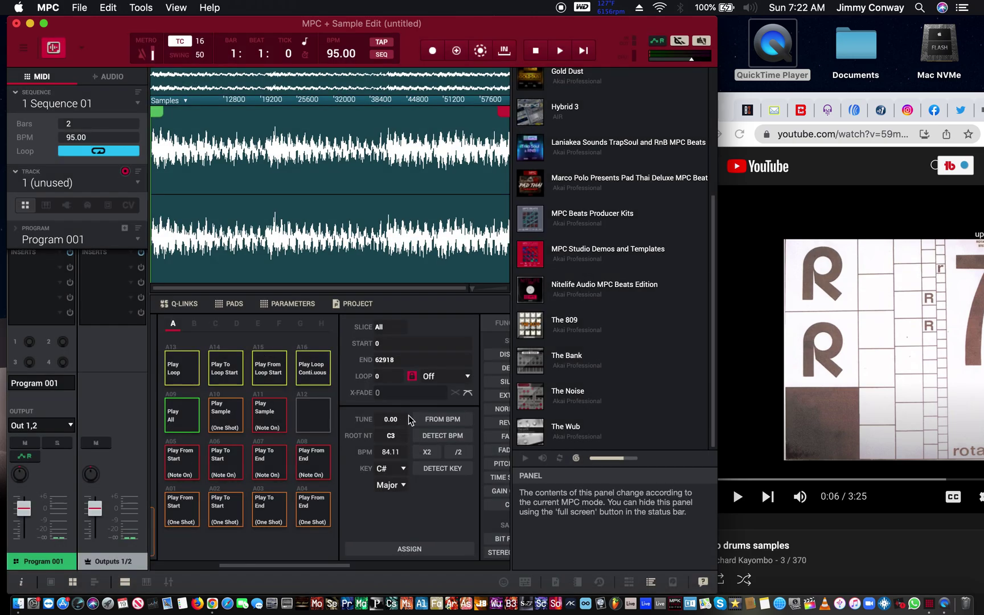
Bring up the sample's trim knob assignments, showing start 0 and end 62918.
{"action": "mouse_move", "coordinate": [388, 332]}
{"action": "left_mouse_down"}
{"action": "mouse_move", "coordinate": [387, 286]}
{"action": "mouse_move", "coordinate": [395, 351]}
{"action": "left_mouse_up"}
{"action": "scroll", "coordinate": [393, 417], "scroll_direction": "right", "scroll_amount": 5}
{"action": "scroll", "coordinate": [389, 420], "scroll_direction": "right", "scroll_amount": 5}
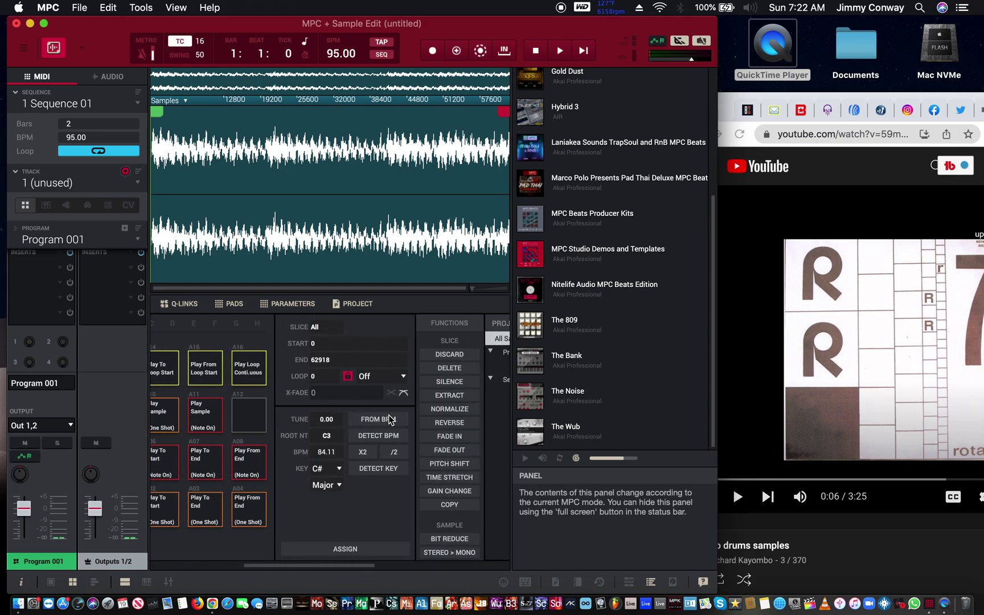
{"action": "key", "text": "F11"}
{"action": "key", "text": "F11"}
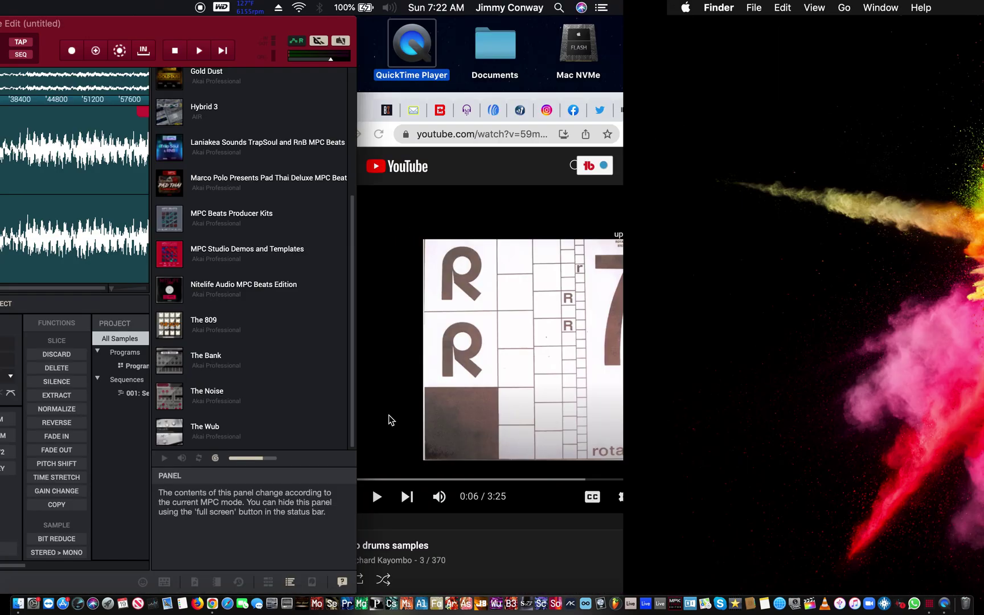
{"action": "scroll", "coordinate": [389, 420], "scroll_direction": "right", "scroll_amount": 2}
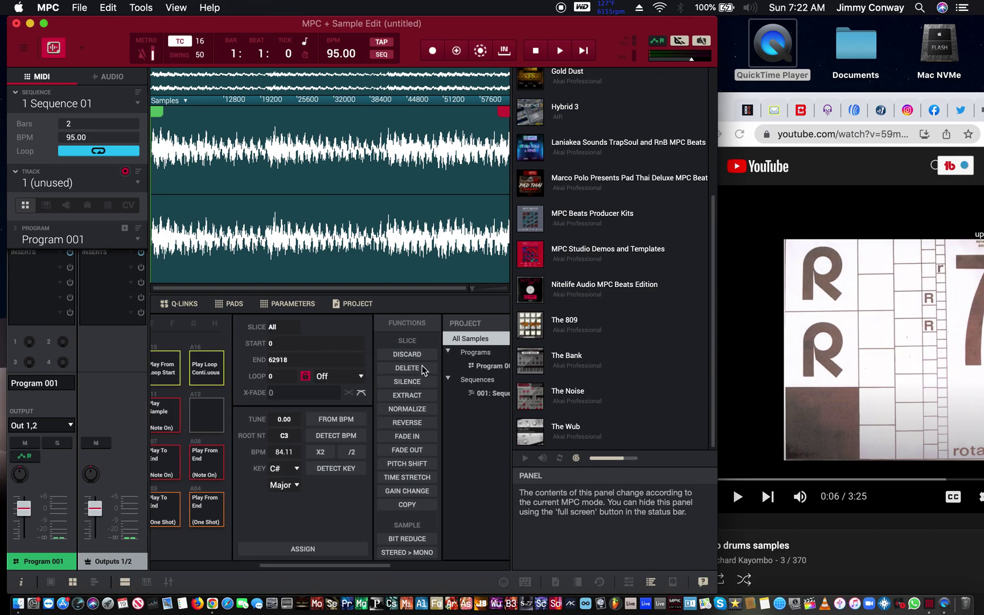
{"action": "scroll", "coordinate": [326, 365], "scroll_direction": "left", "scroll_amount": 10}
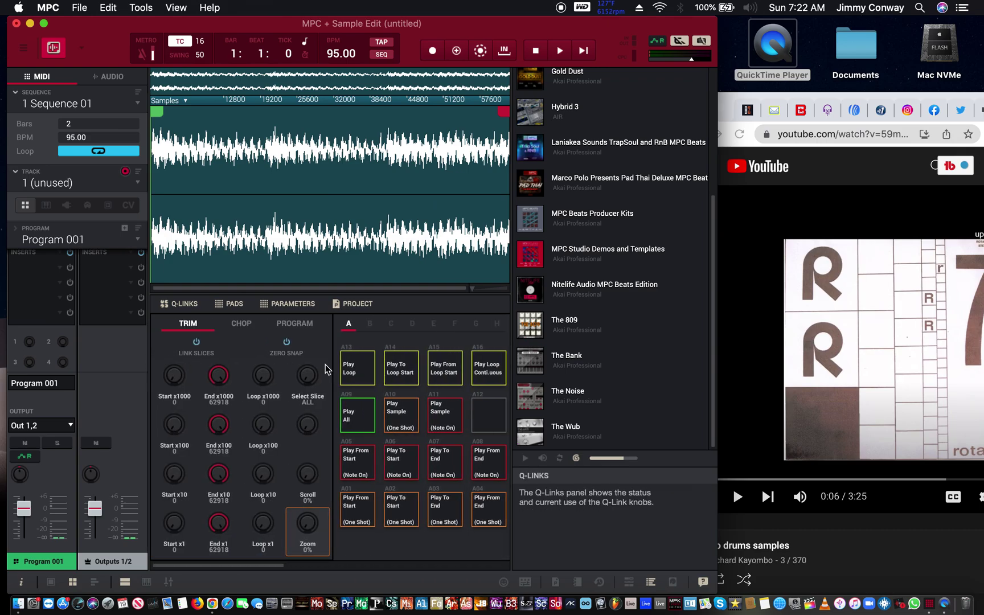
In the Chop tab, place manual slice markers at the start, 21173, 41029 and 50085.
{"action": "left_click", "coordinate": [249, 323]}
{"action": "scroll", "coordinate": [249, 322], "scroll_direction": "left", "scroll_amount": 2}
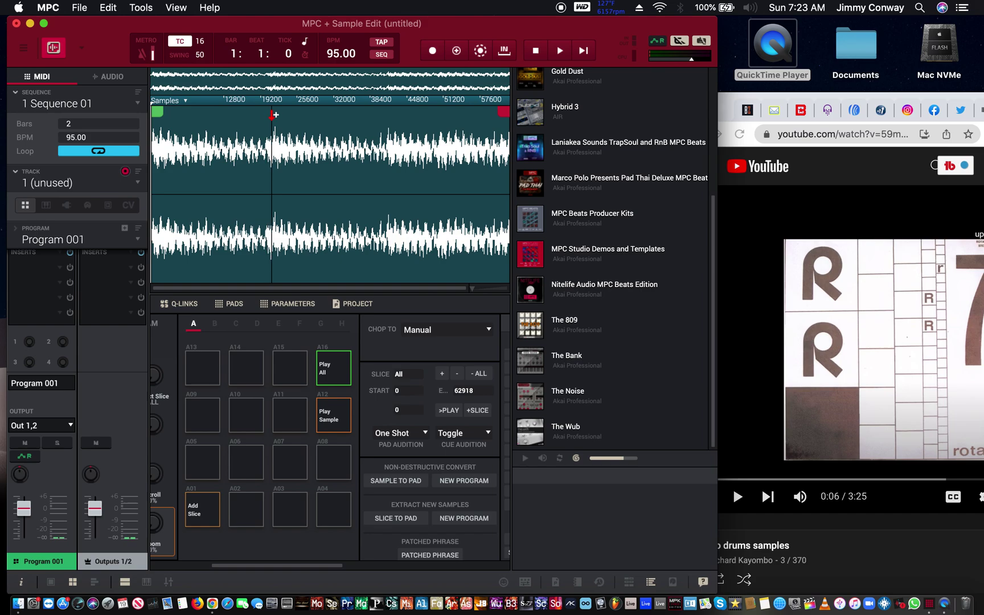
{"action": "left_click", "coordinate": [275, 114]}
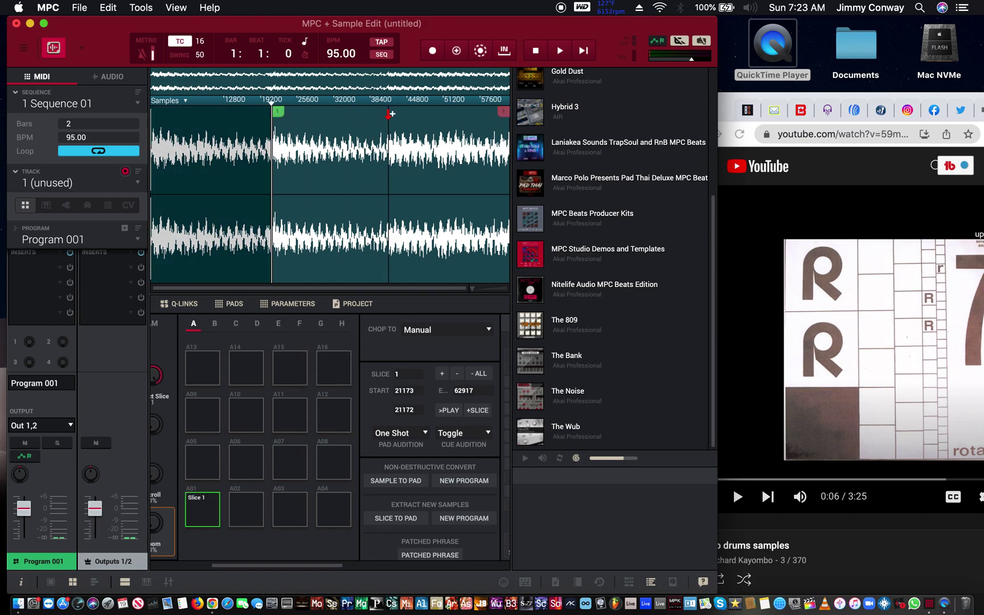
{"action": "left_click", "coordinate": [388, 114]}
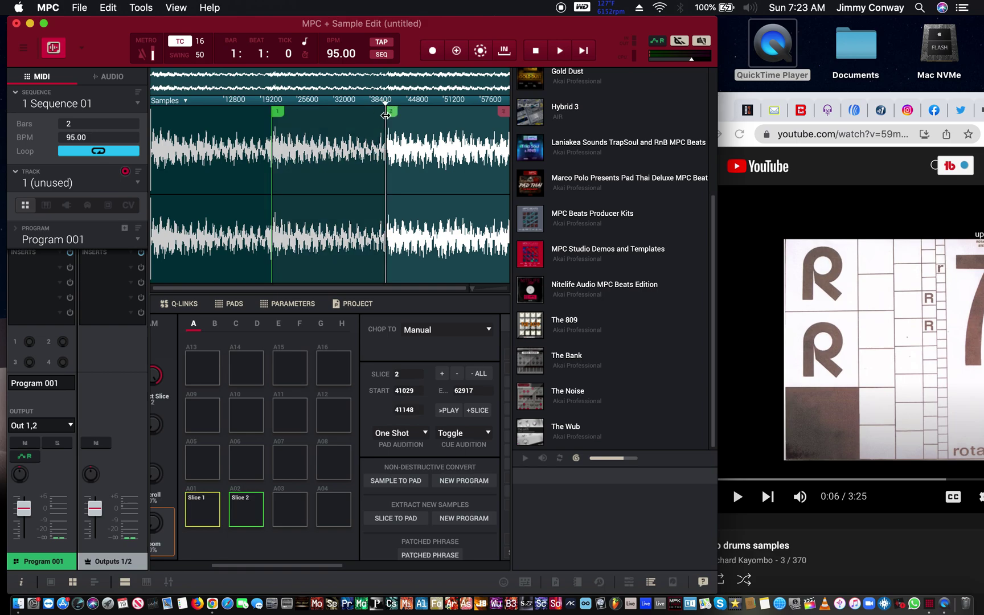
{"action": "left_click", "coordinate": [440, 113]}
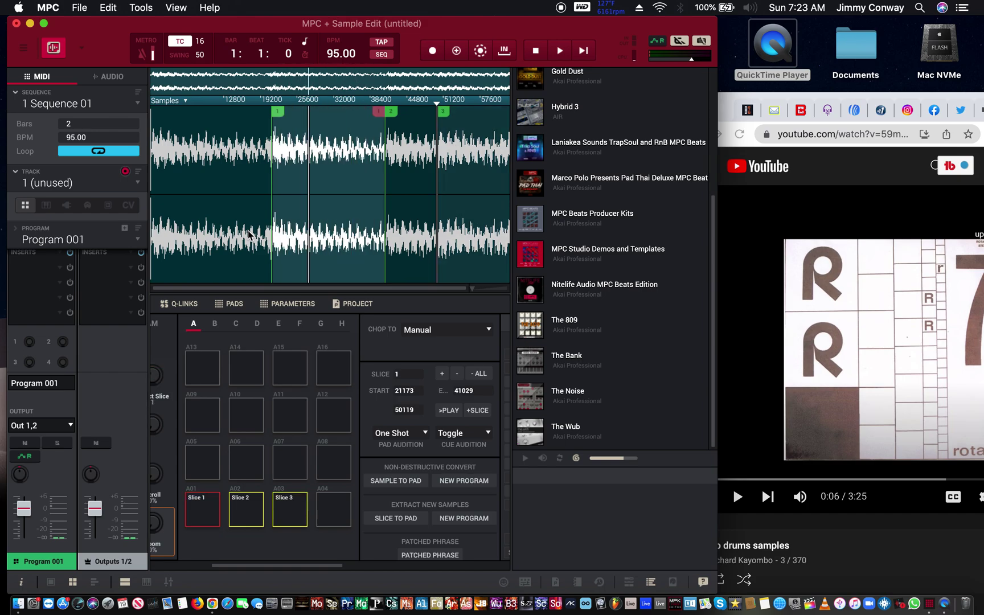
{"action": "key", "text": "c"}
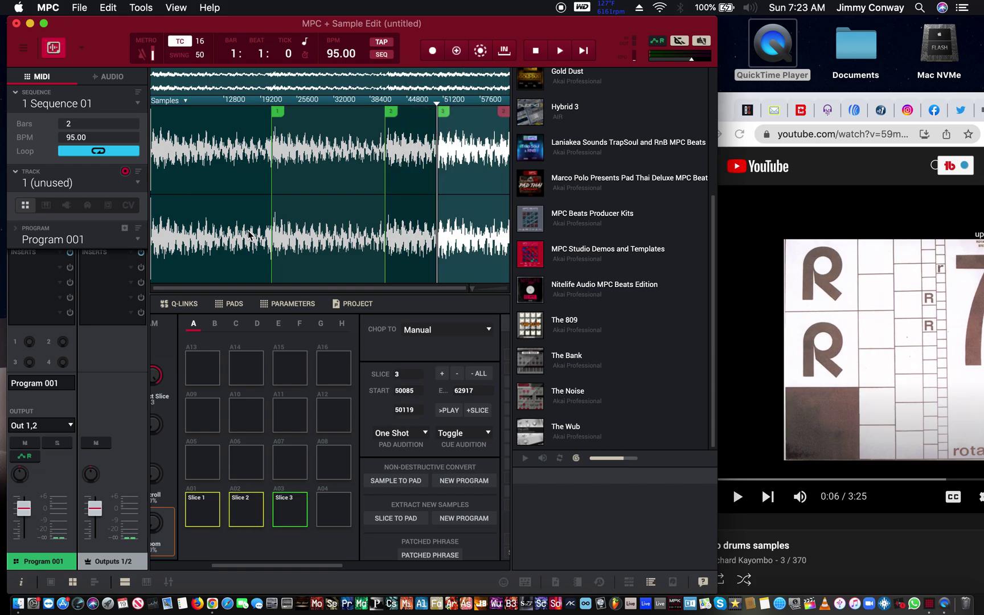
{"action": "left_click", "coordinate": [154, 107]}
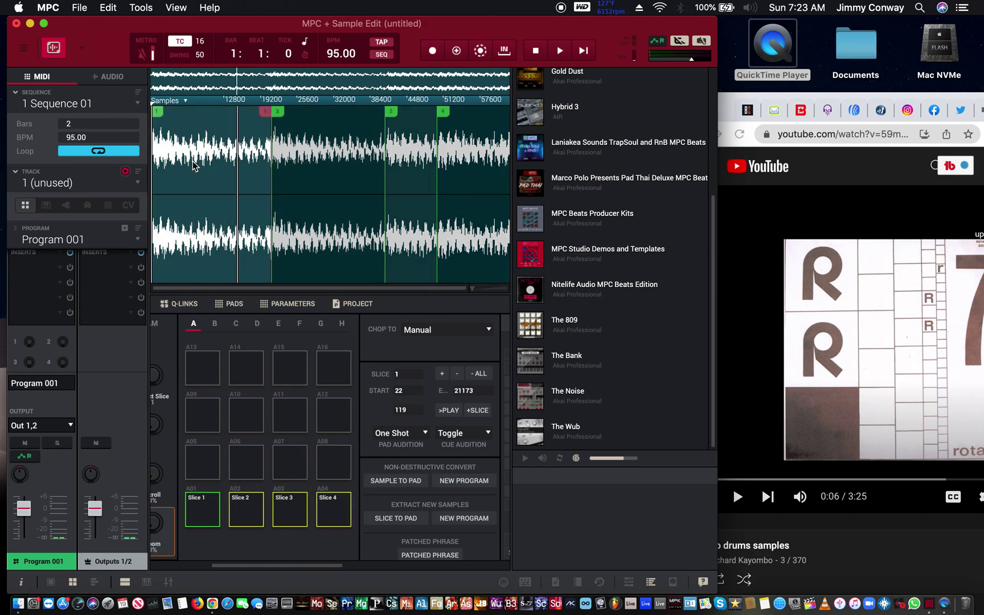
Audition the slices on pads A01–A04, comparing slices 1 and 2 back and forth.
{"action": "key", "text": "x"}
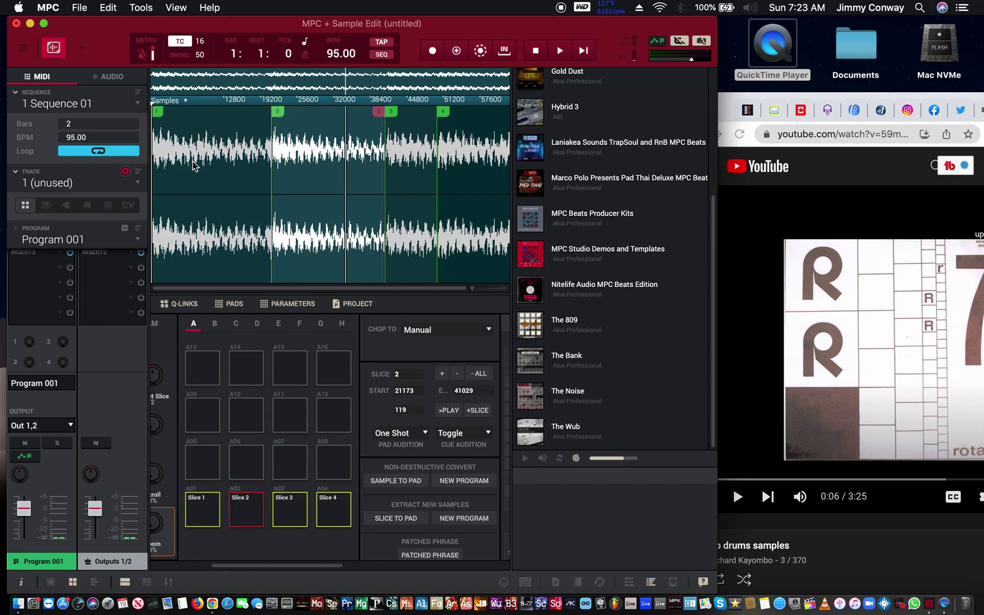
{"action": "key", "text": "c"}
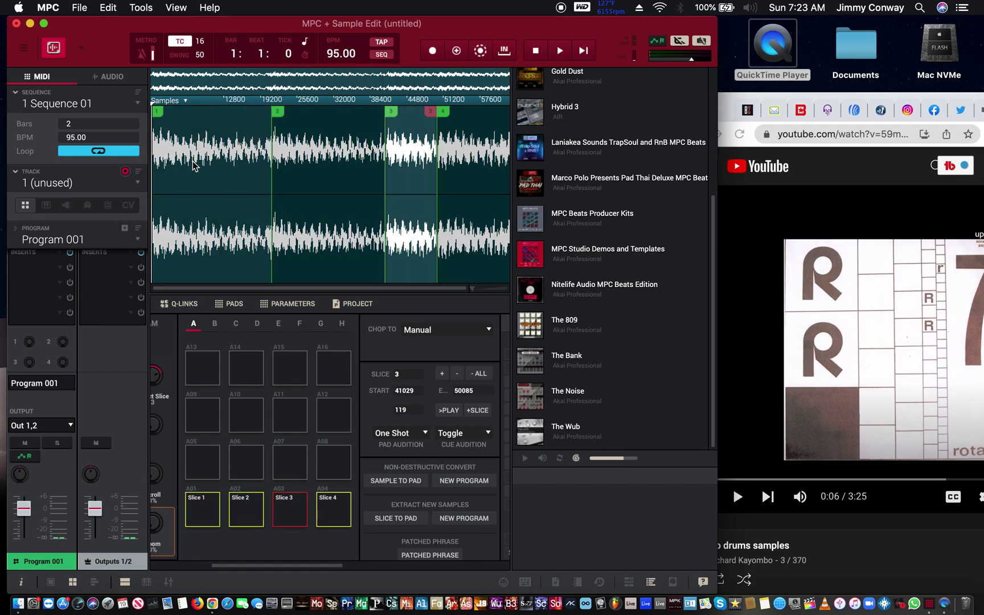
{"action": "key", "text": "x"}
{"action": "key", "text": "z"}
{"action": "key", "text": "x"}
{"action": "key", "text": "c"}
{"action": "key", "text": "x"}
{"action": "key", "text": "z"}
{"action": "key", "text": "x"}
{"action": "key", "text": "z"}
{"action": "key", "text": "x"}
{"action": "key", "text": "z"}
{"action": "key", "text": "x"}
{"action": "key", "text": "z"}
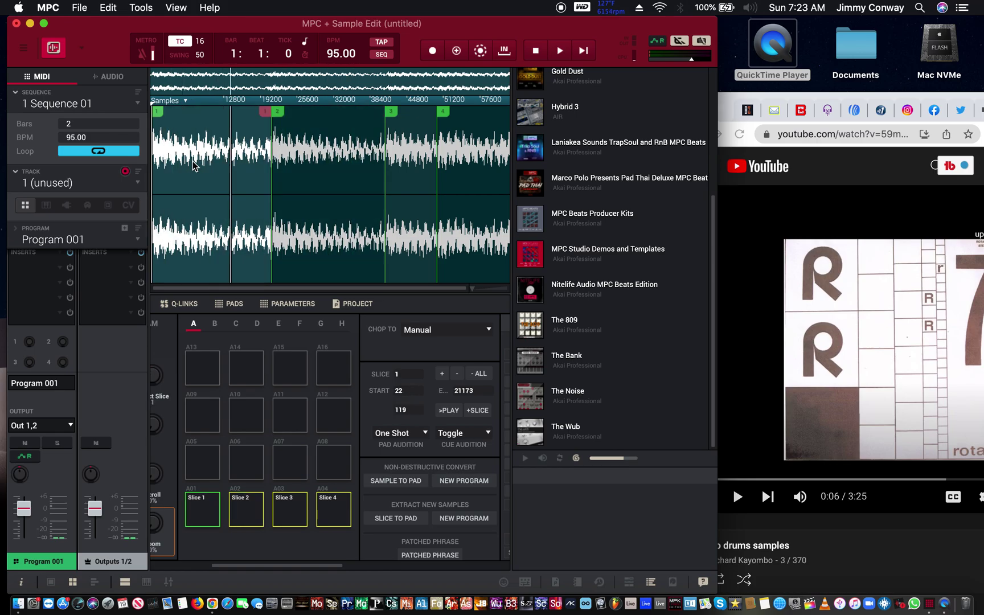
{"action": "key", "text": "x"}
{"action": "key", "text": "z"}
{"action": "key", "text": "x"}
{"action": "key", "text": "z"}
{"action": "key", "text": "z"}
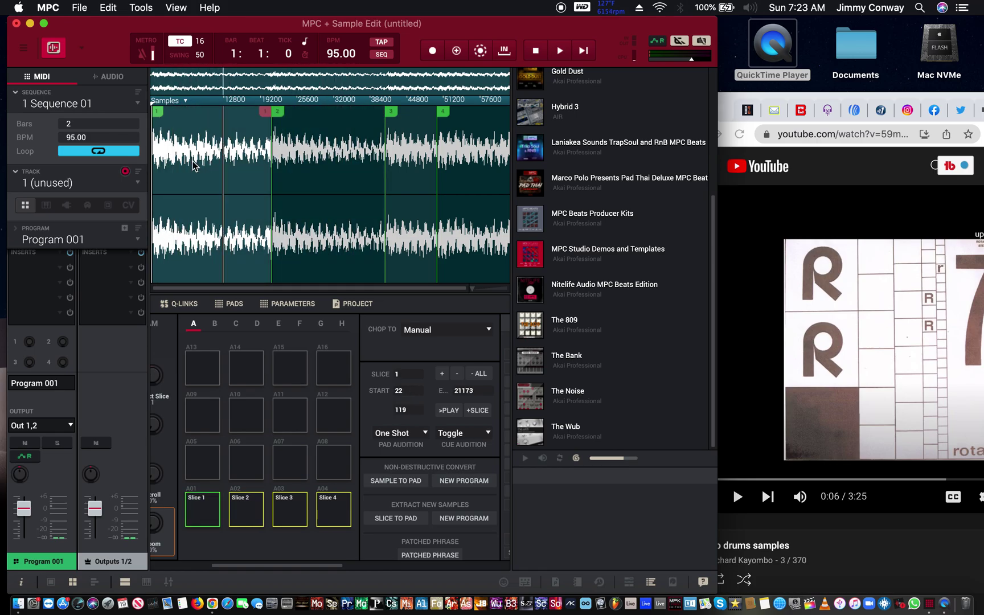
{"action": "key", "text": "x"}
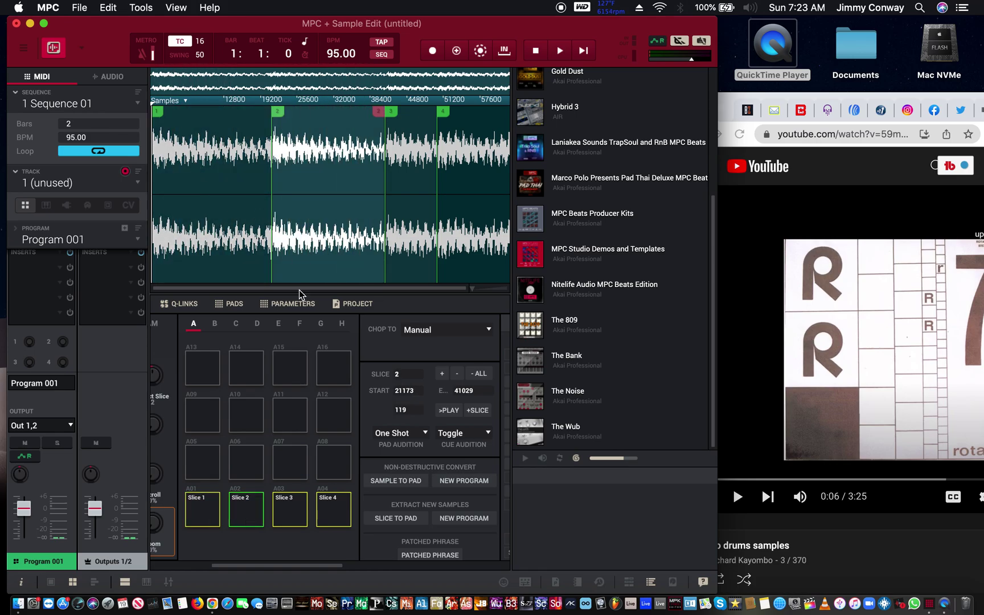
{"action": "scroll", "coordinate": [349, 399], "scroll_direction": "right", "scroll_amount": 5}
{"action": "scroll", "coordinate": [350, 421], "scroll_direction": "left", "scroll_amount": 3}
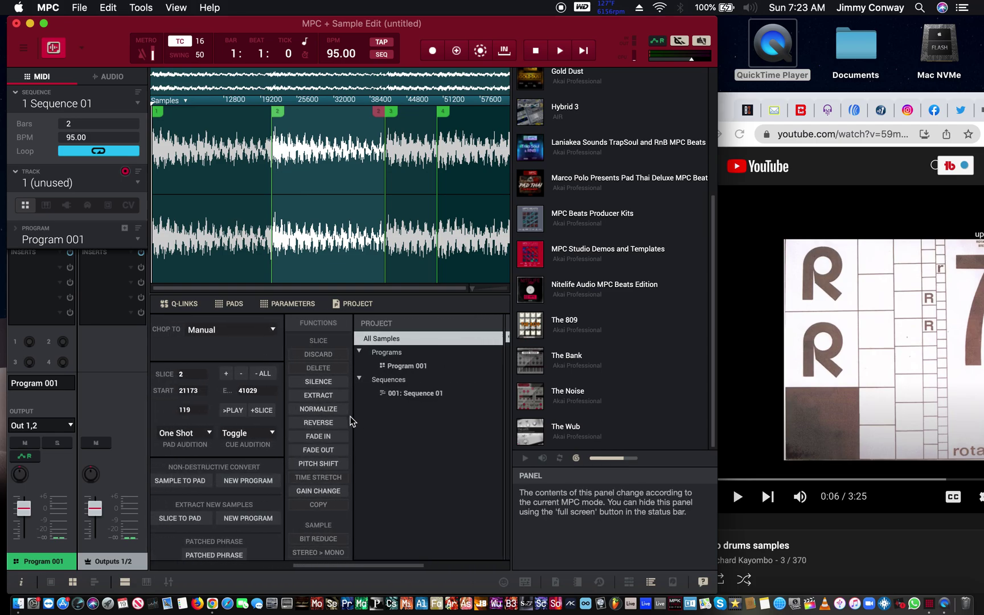
Chop the sample by BPM, trying 1/32 and 1/8 divisions before settling on 1/4.
{"action": "left_click", "coordinate": [252, 330]}
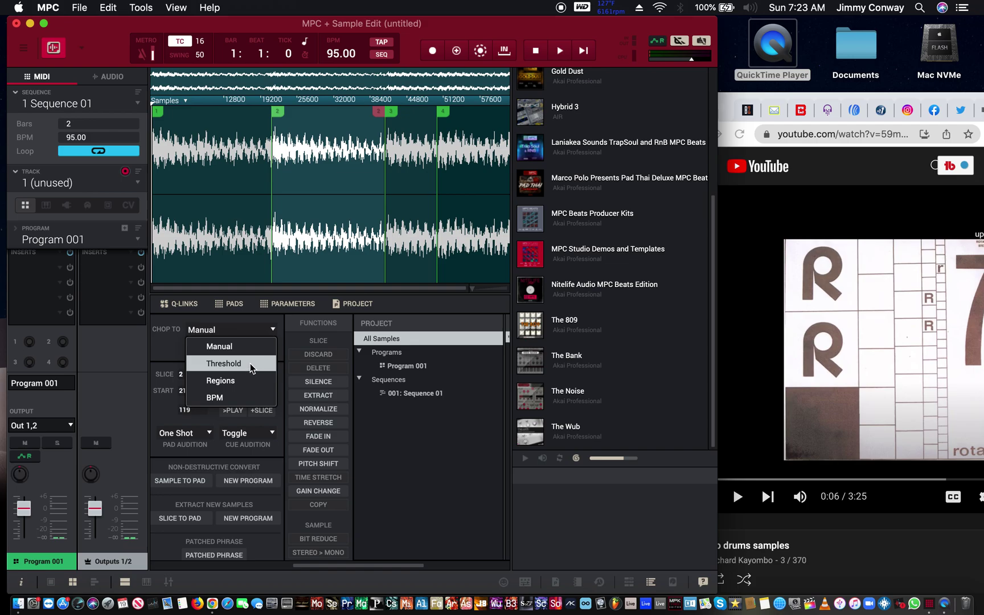
{"action": "left_click", "coordinate": [246, 397]}
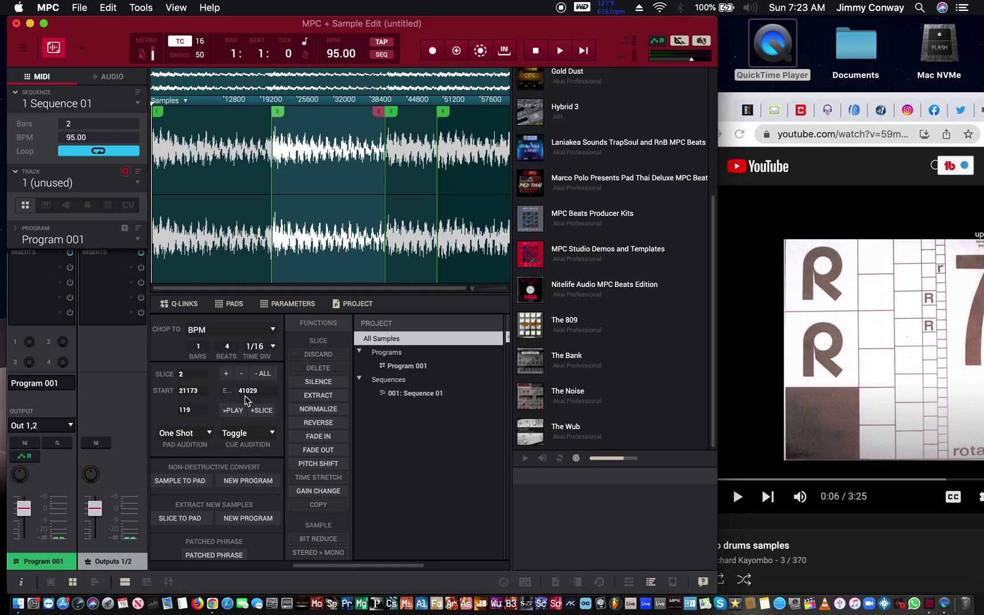
{"action": "left_click", "coordinate": [271, 348]}
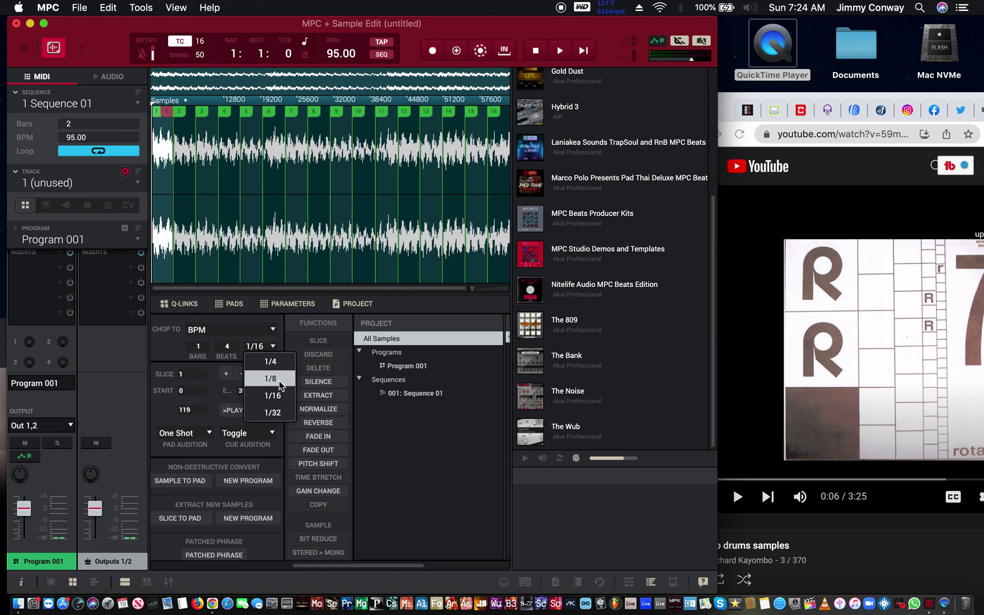
{"action": "left_click", "coordinate": [283, 411]}
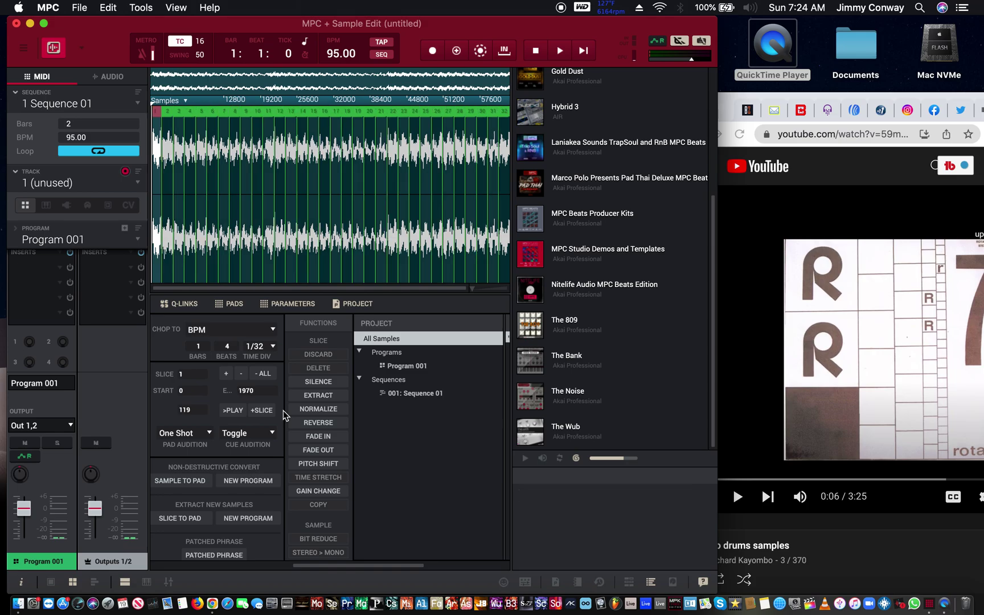
{"action": "left_click", "coordinate": [266, 345]}
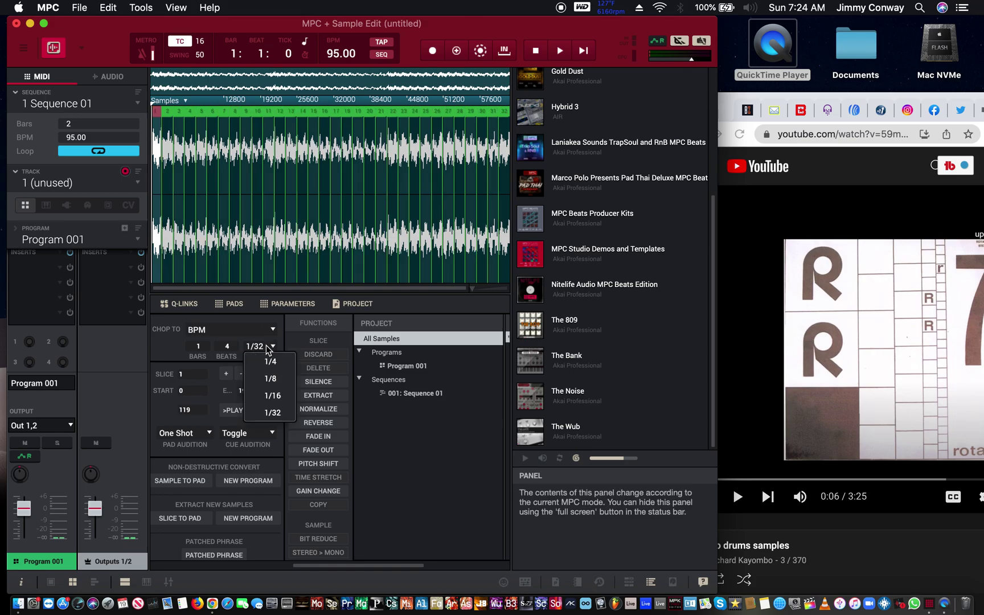
{"action": "left_click", "coordinate": [272, 367]}
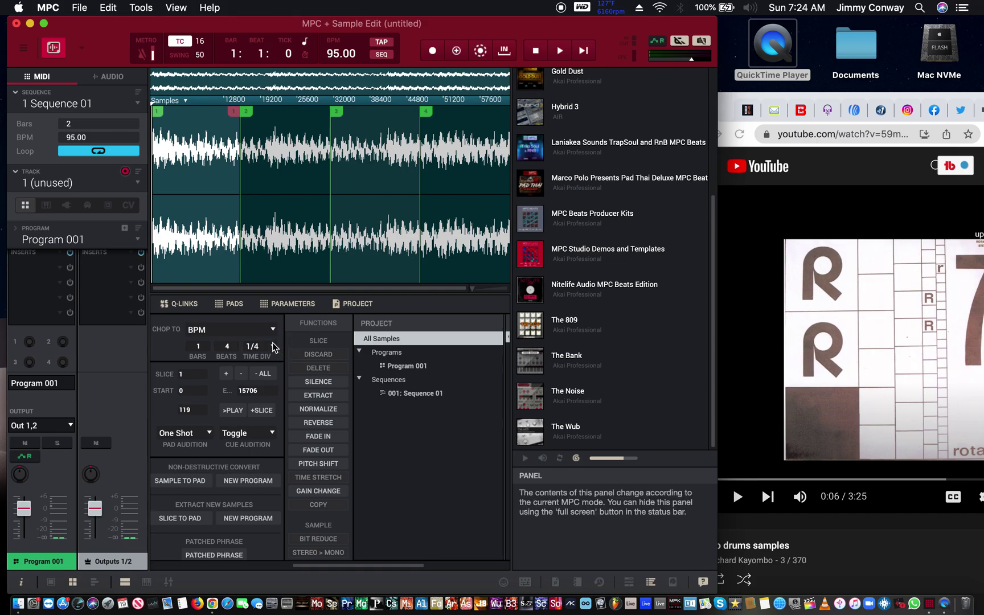
{"action": "left_click", "coordinate": [273, 345]}
{"action": "left_click", "coordinate": [269, 378]}
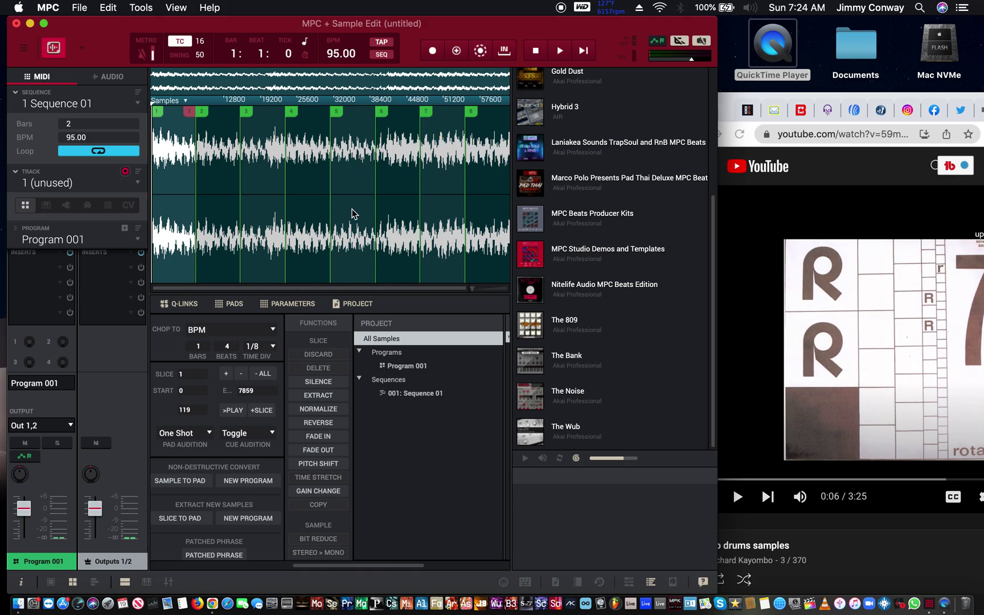
{"action": "left_click", "coordinate": [272, 347]}
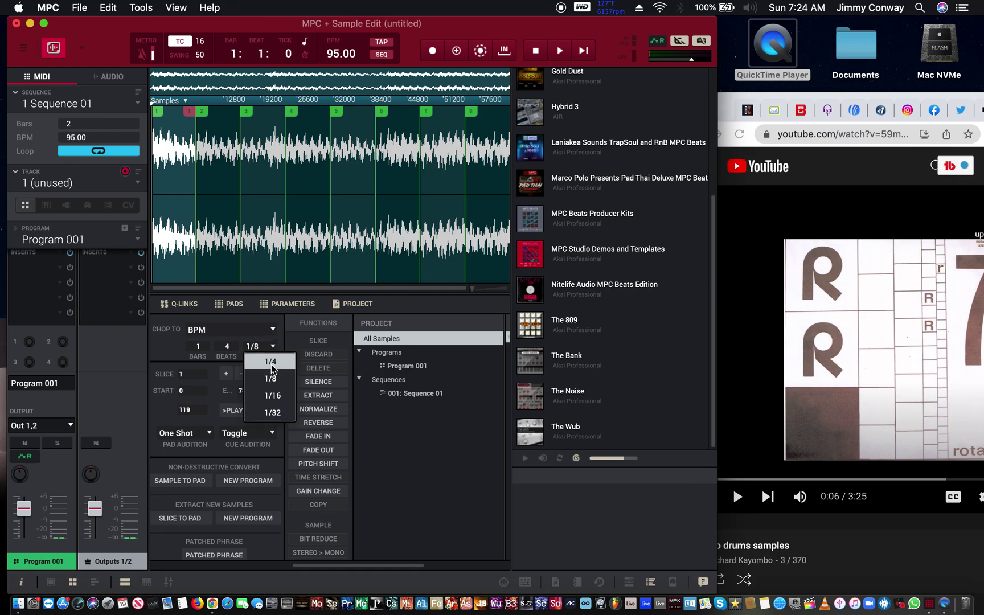
{"action": "left_click", "coordinate": [271, 364]}
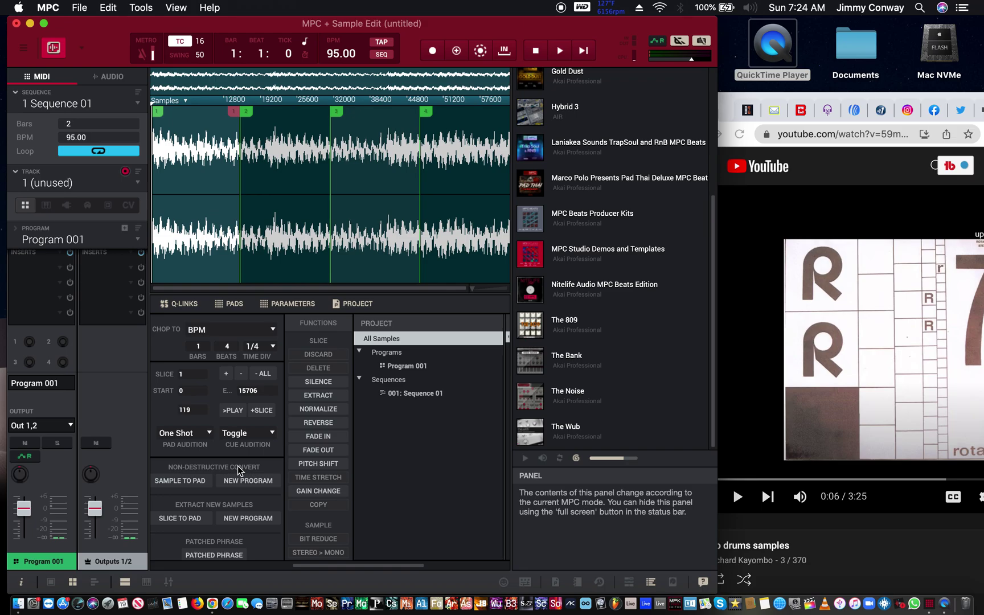
Drag slice 2's start later to 20696, then select slice 4 and bring up Normalize.
{"action": "scroll", "coordinate": [238, 466], "scroll_direction": "right", "scroll_amount": 1}
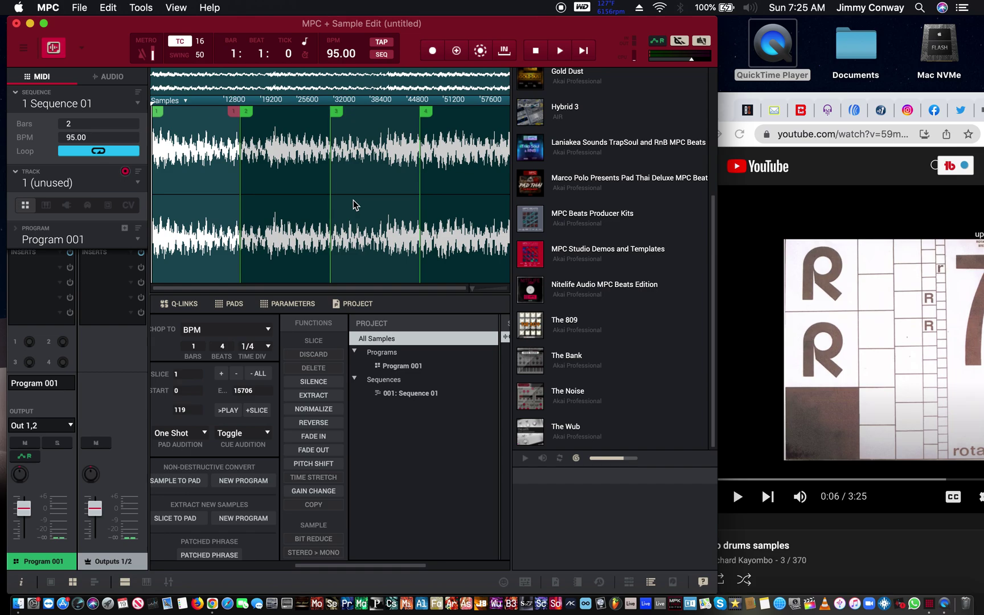
{"action": "mouse_move", "coordinate": [243, 109]}
{"action": "left_mouse_down"}
{"action": "mouse_move", "coordinate": [287, 110]}
{"action": "mouse_move", "coordinate": [274, 107]}
{"action": "left_mouse_up"}
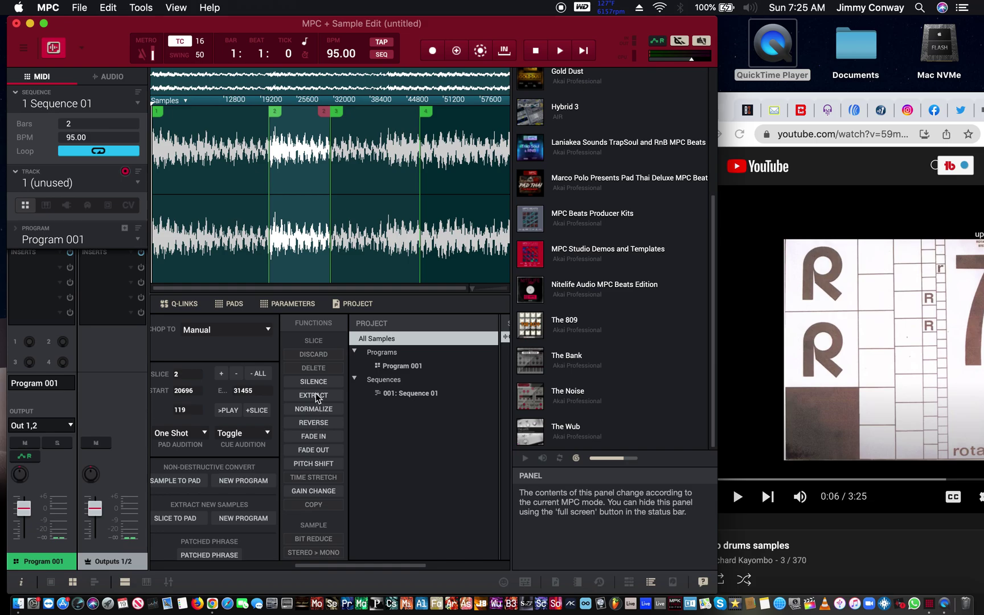
{"action": "left_click", "coordinate": [374, 182]}
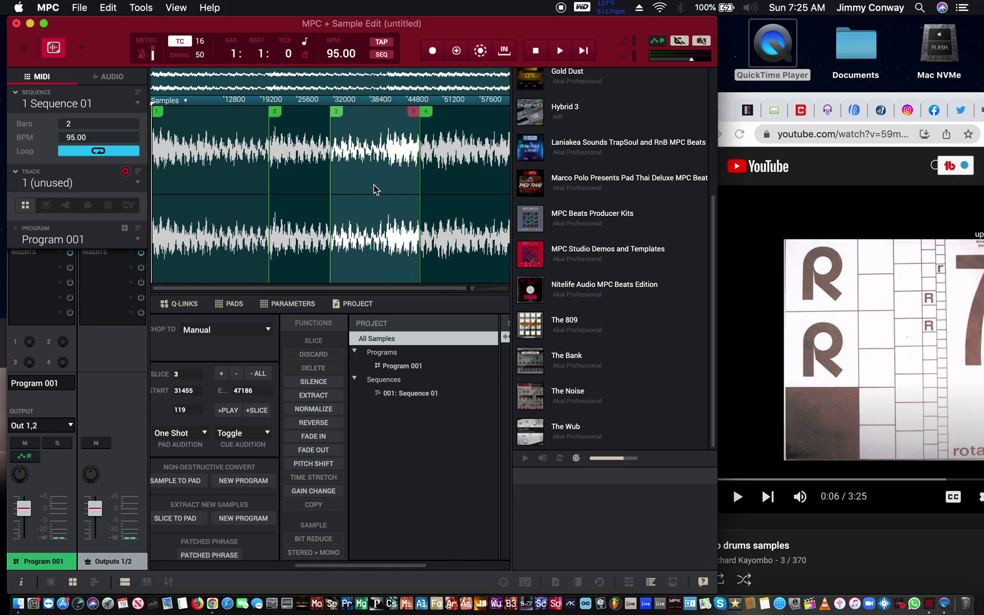
{"action": "left_click", "coordinate": [455, 194]}
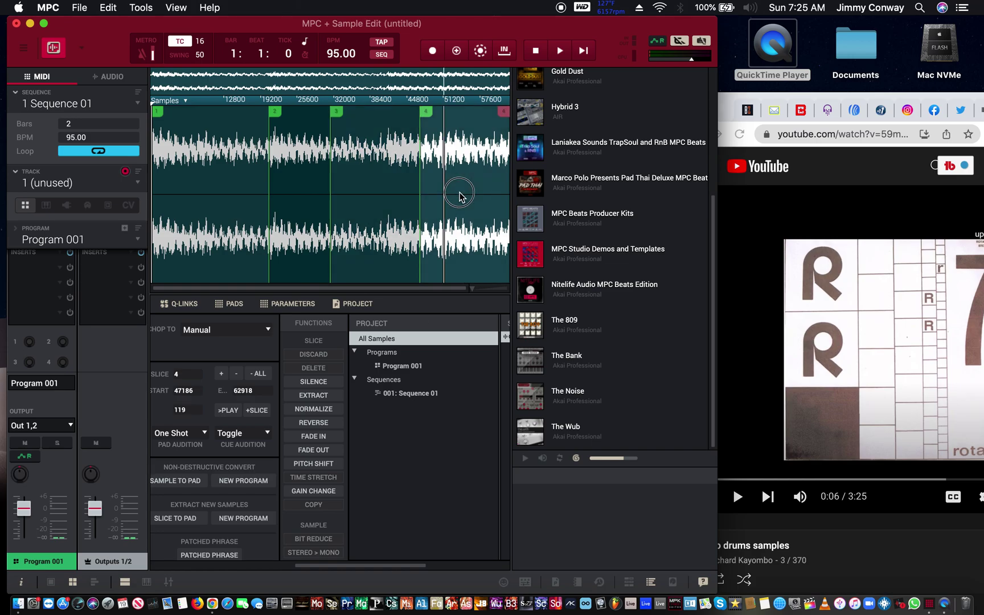
{"action": "left_click", "coordinate": [322, 410]}
Normalize slice 4, then add an extra slice point and audition it.
{"action": "left_click", "coordinate": [454, 371]}
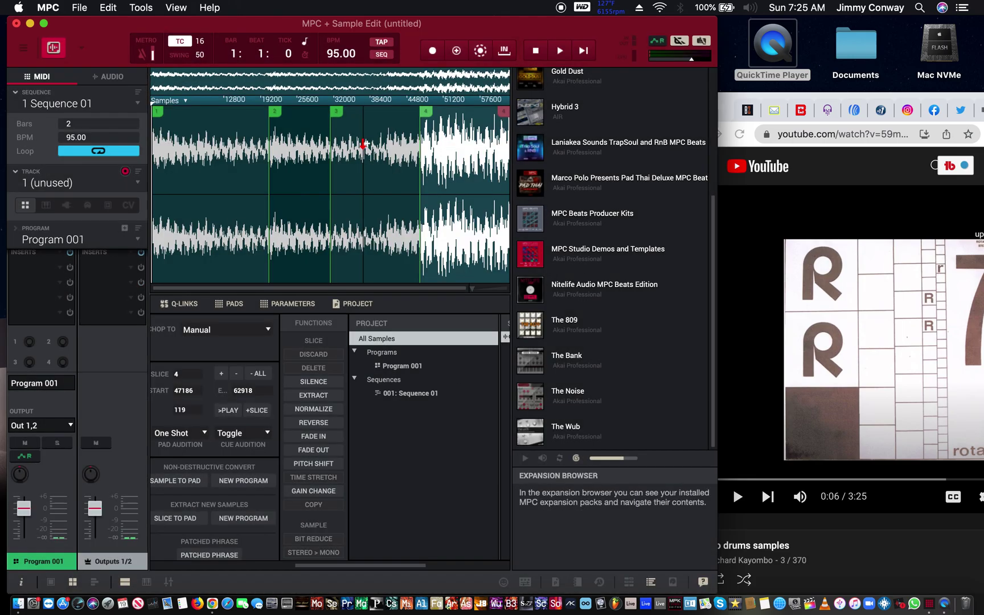
{"action": "double_click", "coordinate": [362, 145]}
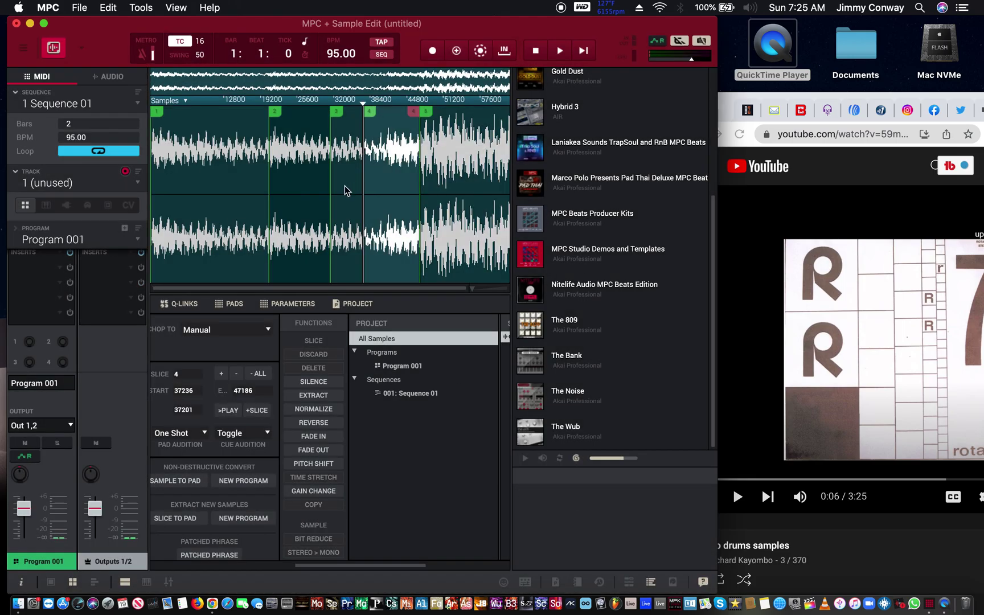
{"action": "left_click", "coordinate": [379, 263]}
Normalize the extra slice, undo the normalize and slice point, then select slice 1.
{"action": "left_click", "coordinate": [299, 410]}
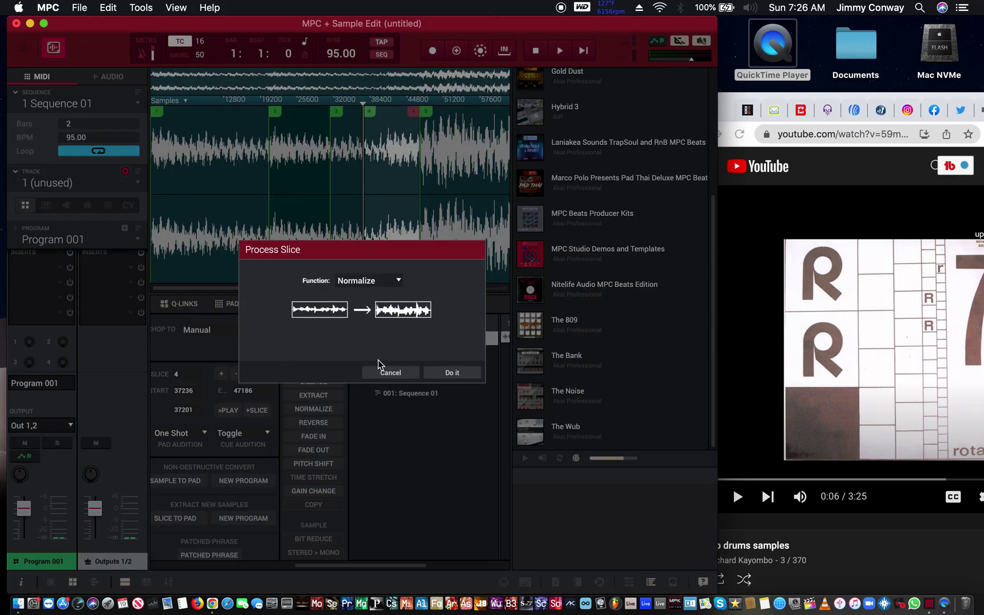
{"action": "left_click", "coordinate": [452, 373]}
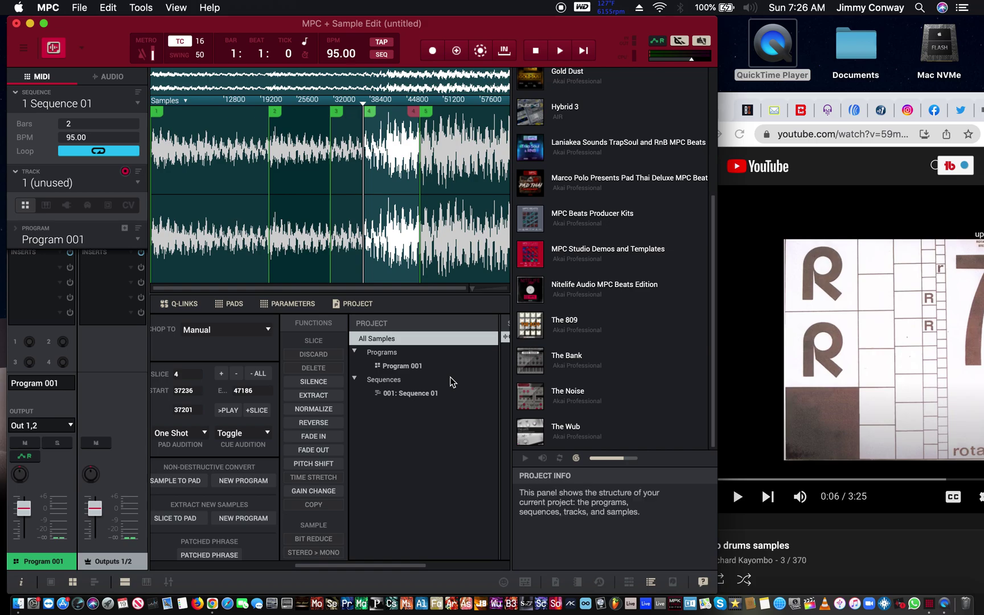
{"action": "key", "text": "super+z"}
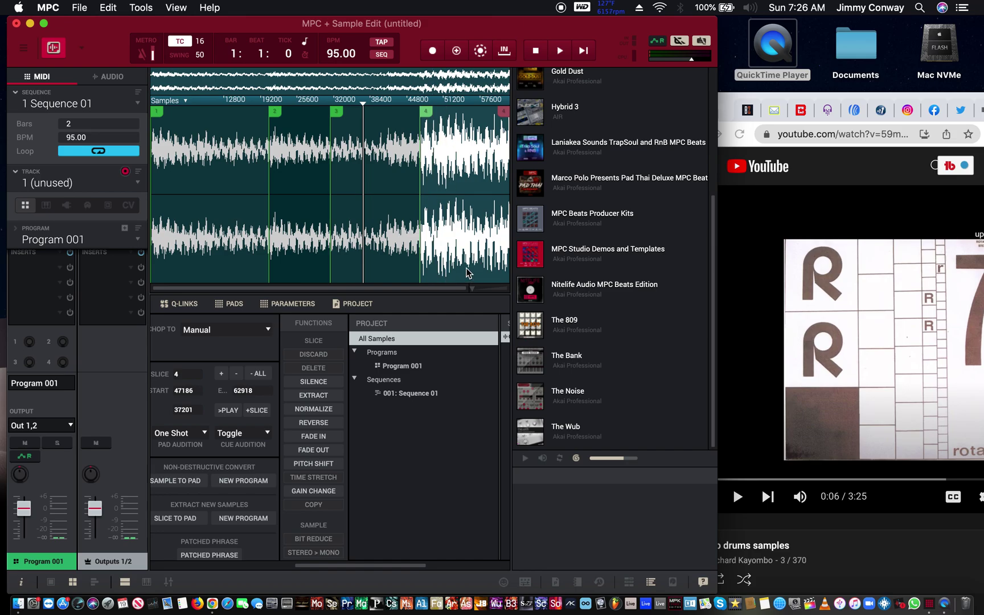
{"action": "left_click", "coordinate": [326, 206]}
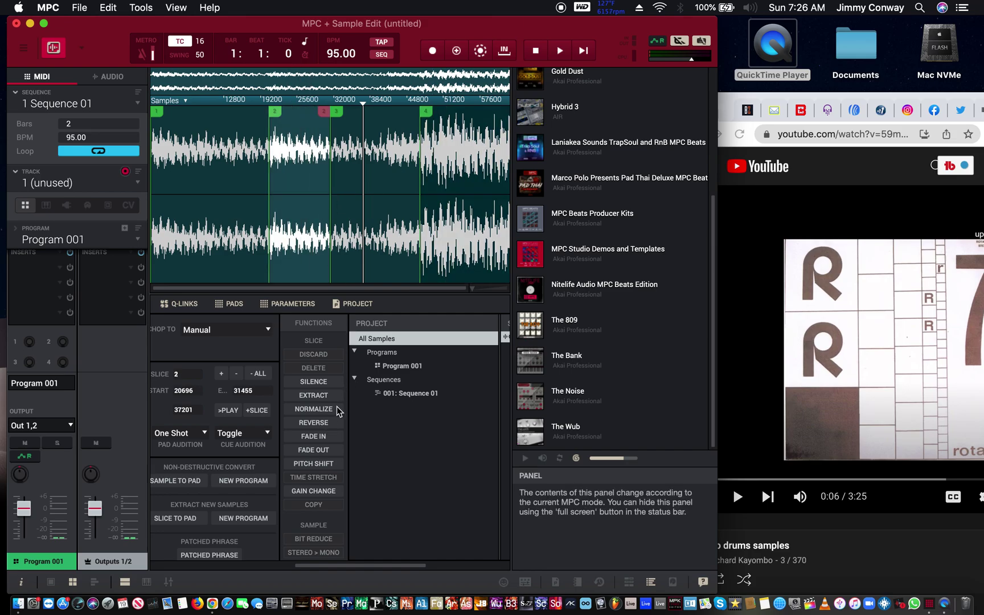
{"action": "left_click", "coordinate": [219, 233]}
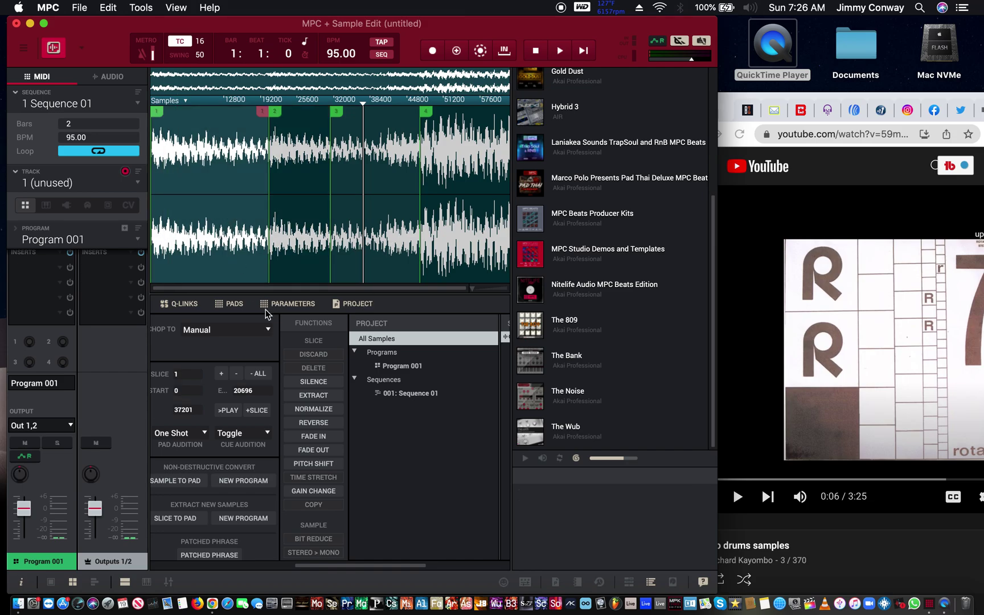
Reverse slice 1, audition it, then undo the reverse.
{"action": "left_click", "coordinate": [314, 423]}
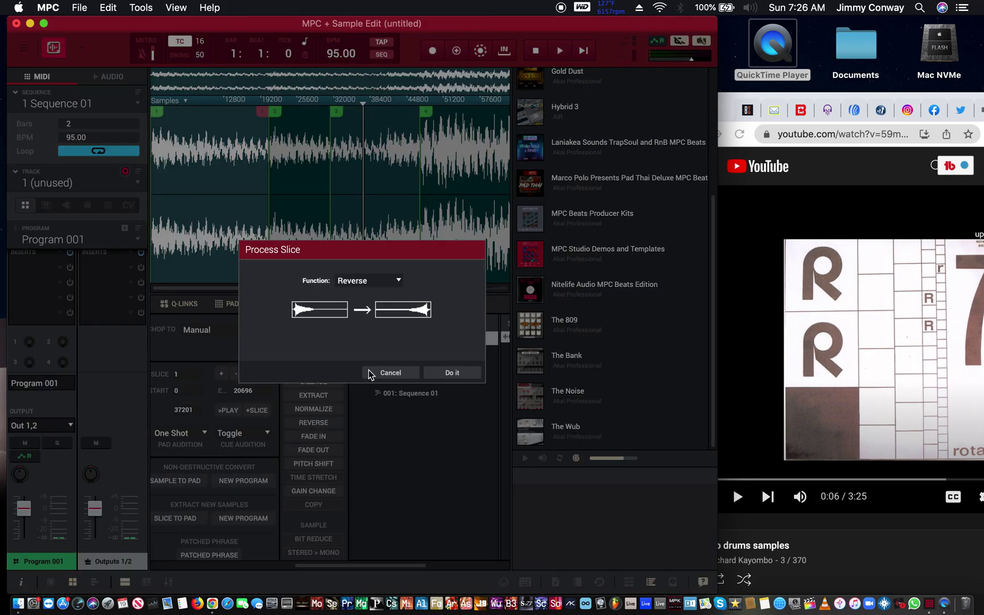
{"action": "left_click", "coordinate": [453, 372]}
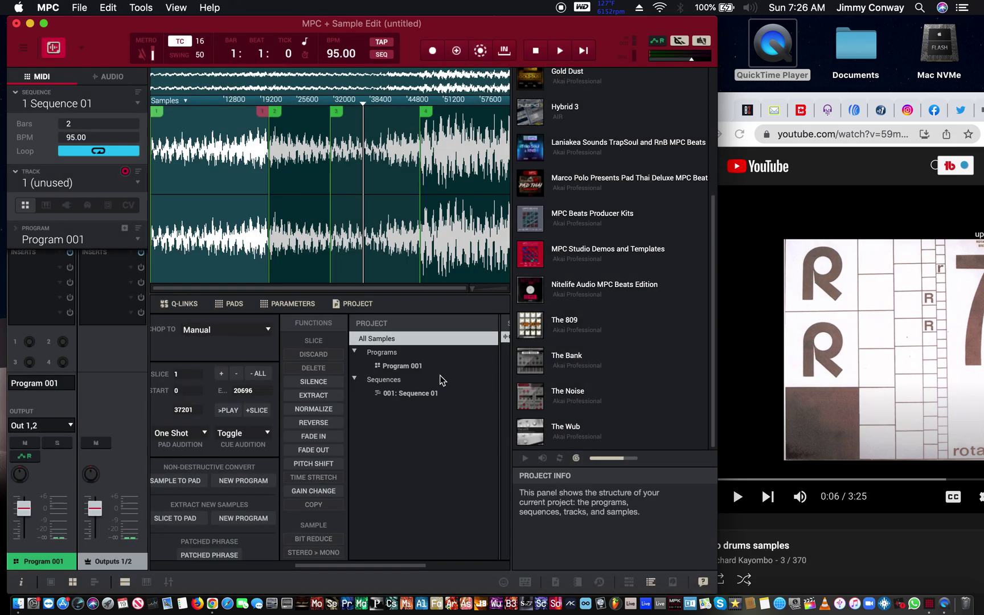
{"action": "left_click", "coordinate": [235, 227]}
{"action": "left_click", "coordinate": [235, 226]}
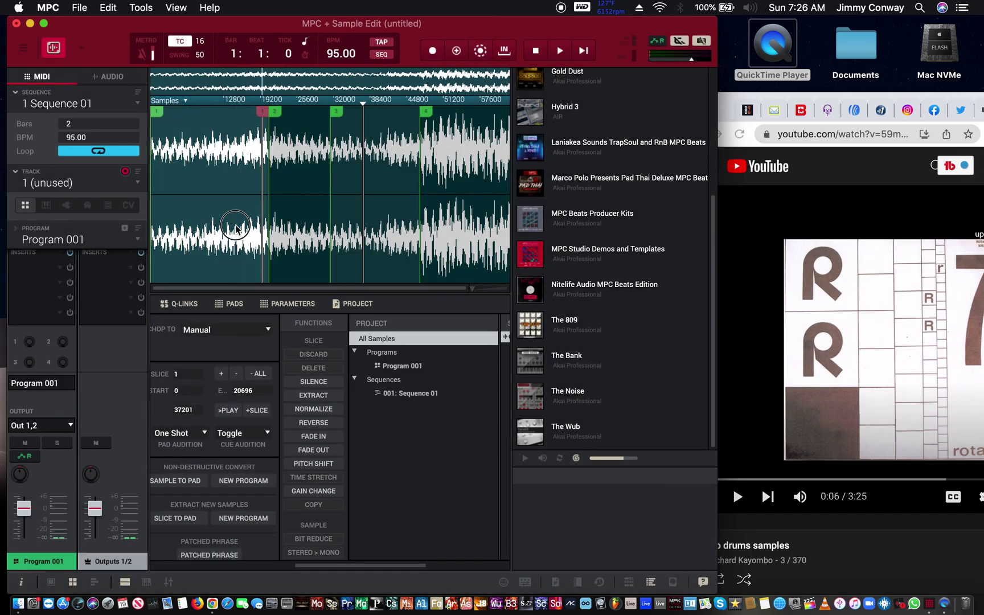
{"action": "left_click", "coordinate": [235, 227]}
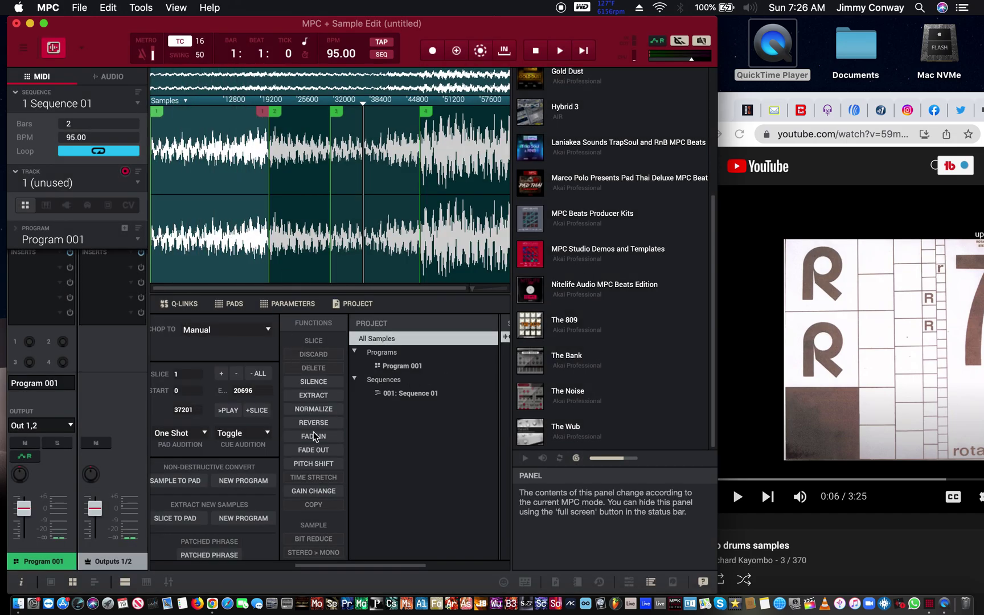
{"action": "key", "text": "super+z"}
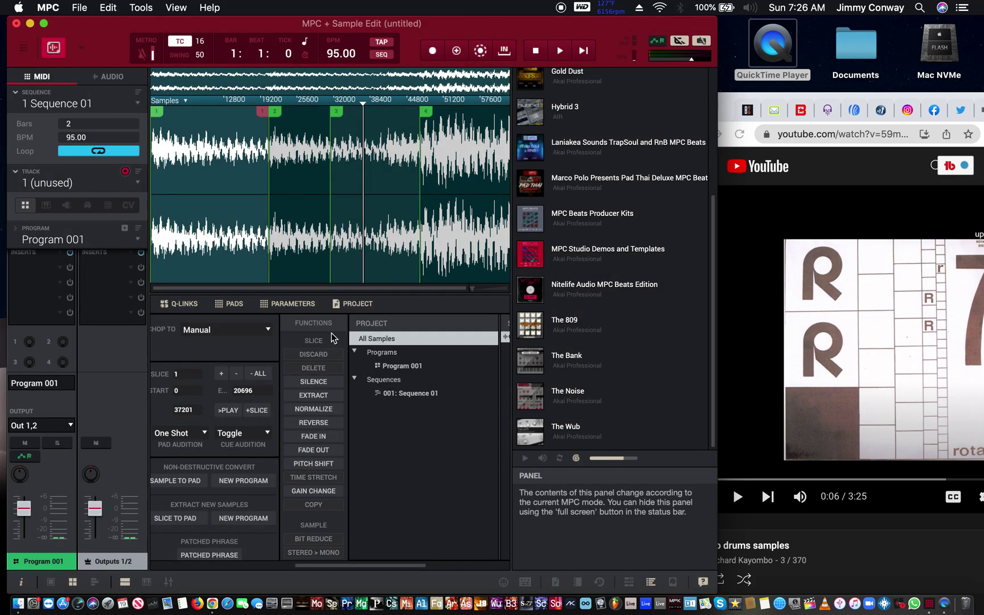
Apply a Linear Fade In to slice 1.
{"action": "left_click", "coordinate": [313, 436]}
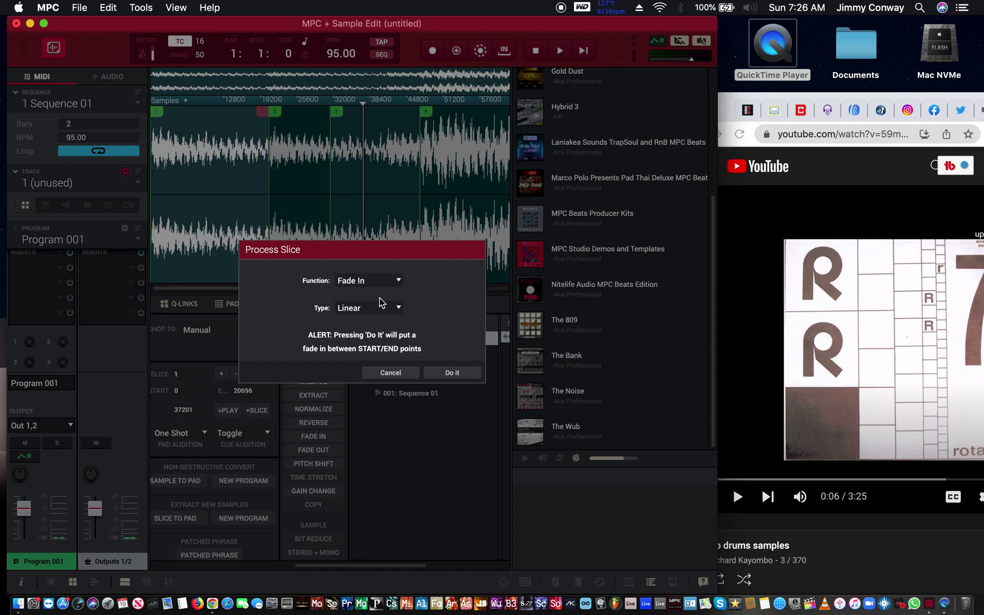
{"action": "left_click", "coordinate": [389, 280]}
{"action": "left_click", "coordinate": [388, 279]}
{"action": "left_click", "coordinate": [381, 308]}
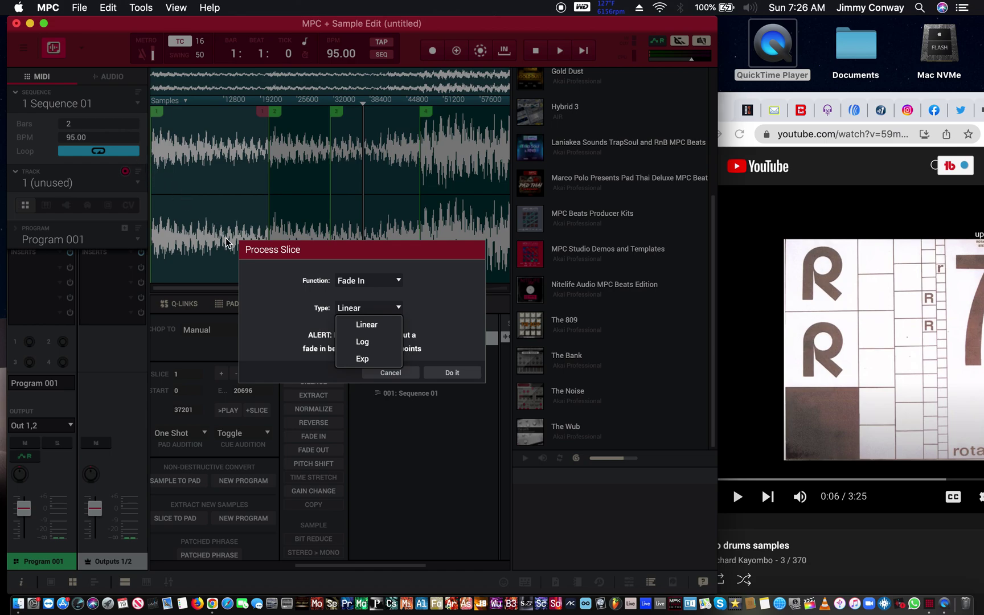
{"action": "left_click", "coordinate": [294, 303]}
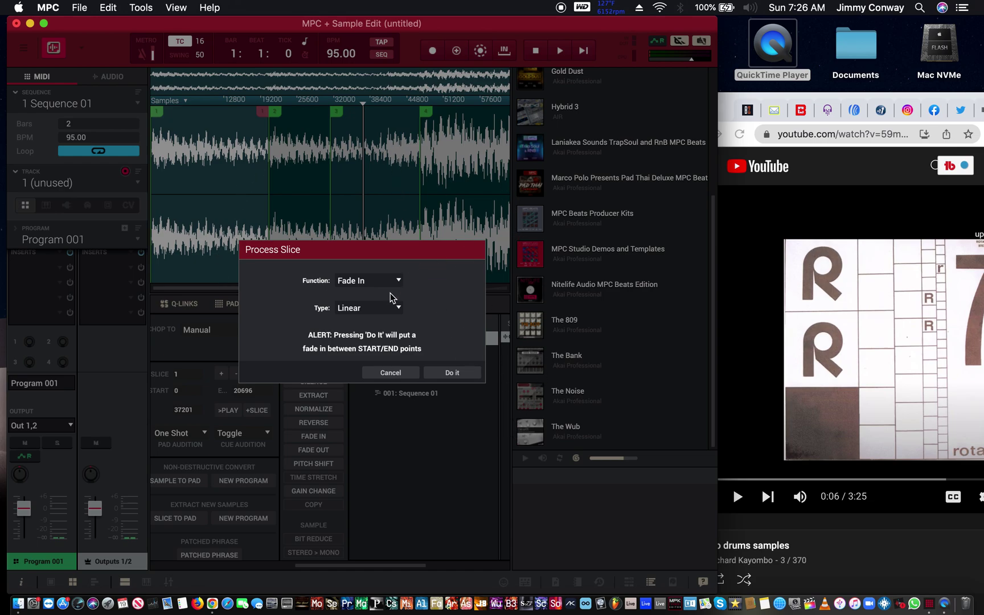
{"action": "left_click", "coordinate": [452, 374]}
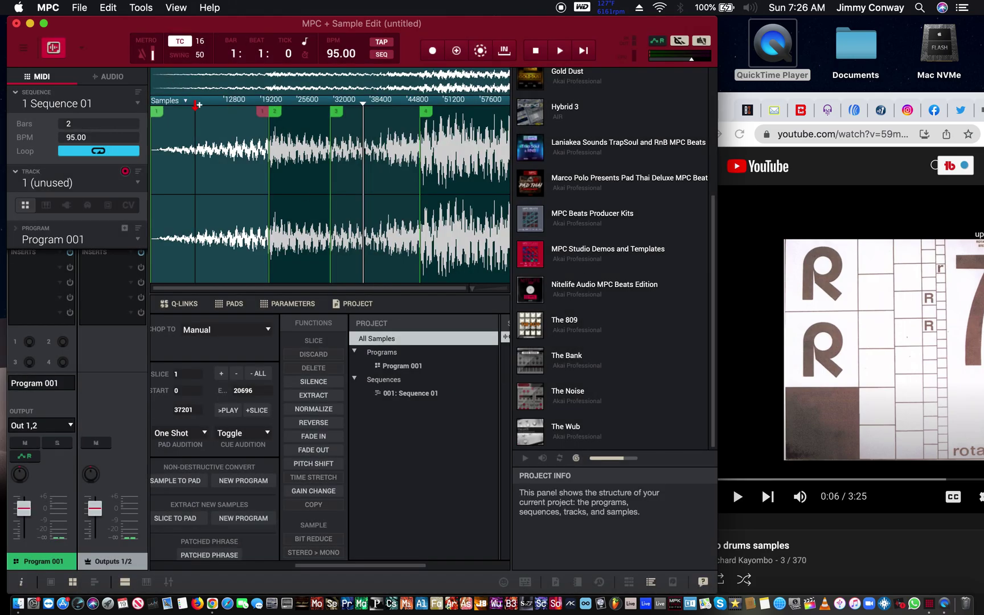
Audition the sample start, apply a fade-out to slice 1, listen, then undo it.
{"action": "left_click", "coordinate": [196, 247]}
{"action": "left_click", "coordinate": [197, 245]}
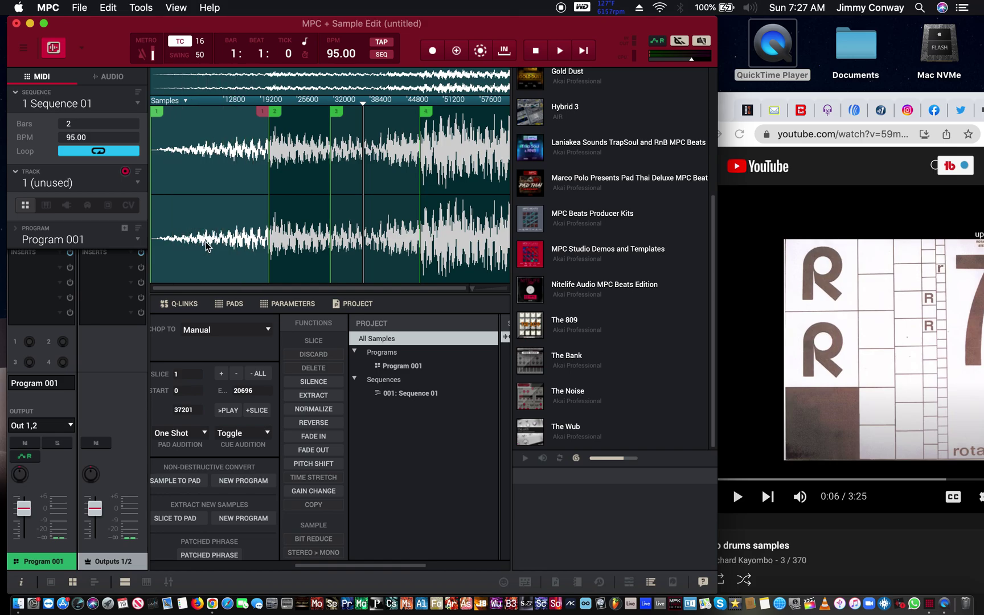
{"action": "left_click", "coordinate": [302, 451]}
{"action": "left_click", "coordinate": [449, 378]}
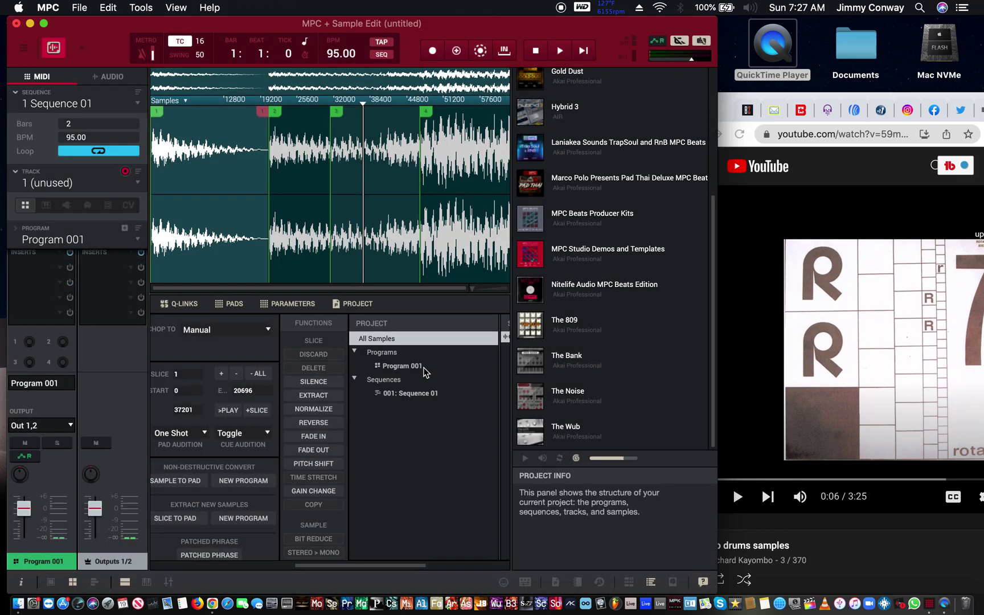
{"action": "left_click", "coordinate": [177, 256]}
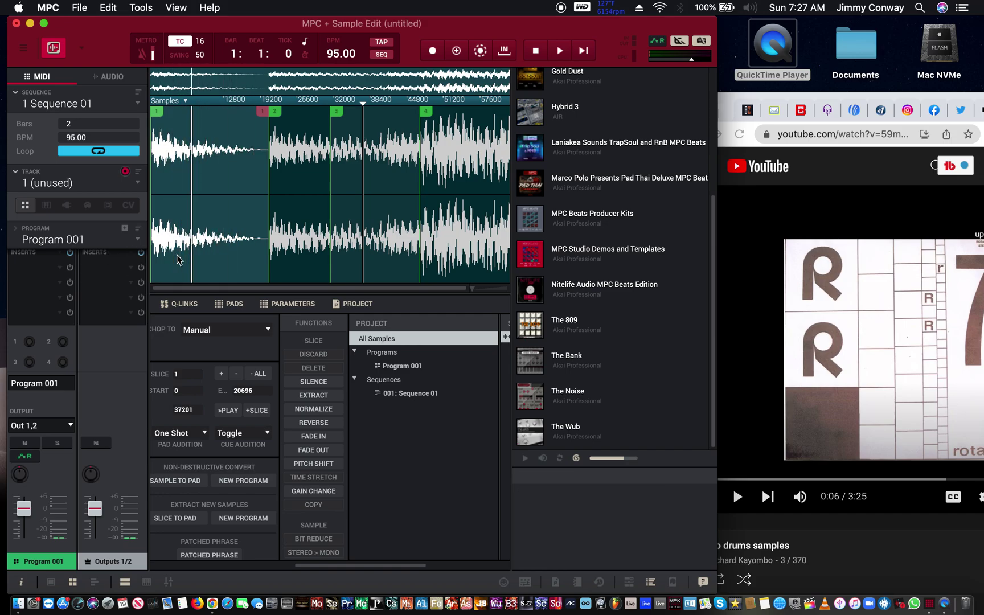
{"action": "key", "text": "super+z"}
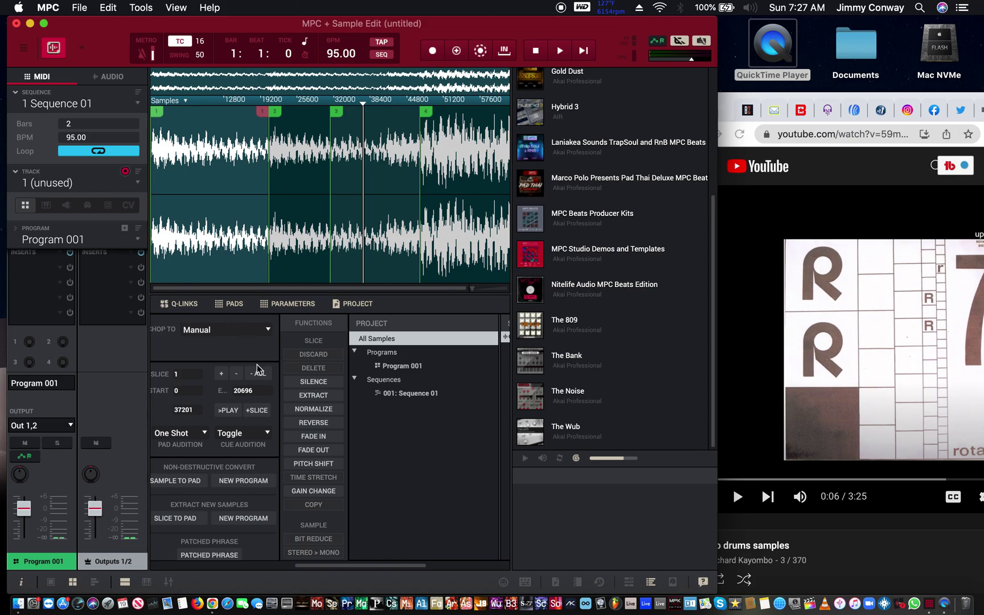
Pitch-shift slice 1 by 1.91, audition it, then undo the pitch shift.
{"action": "left_click", "coordinate": [319, 467]}
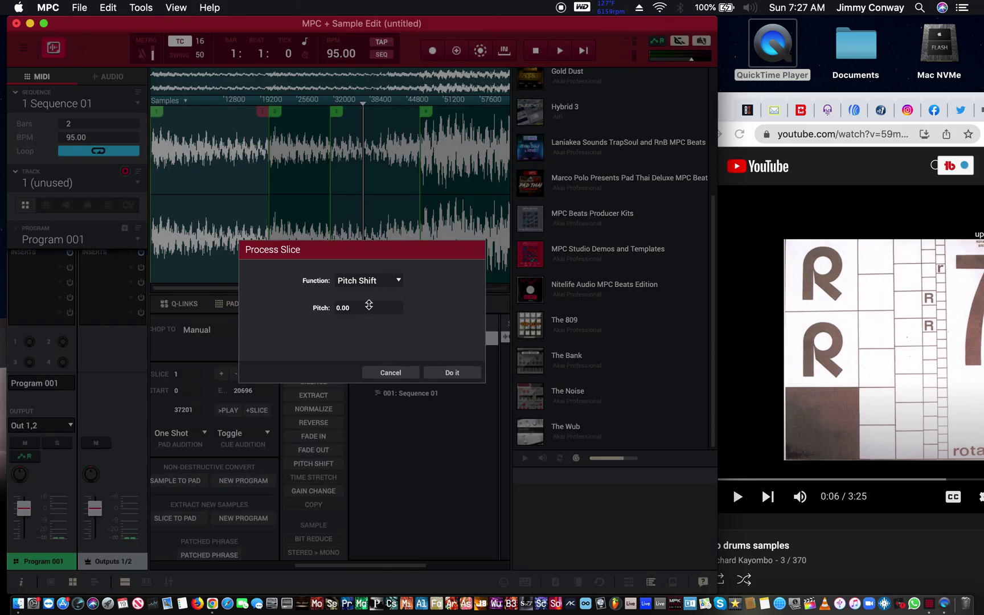
{"action": "mouse_move", "coordinate": [334, 310]}
{"action": "left_mouse_down"}
{"action": "mouse_move", "coordinate": [307, 309]}
{"action": "mouse_move", "coordinate": [341, 314]}
{"action": "mouse_move", "coordinate": [319, 308]}
{"action": "mouse_move", "coordinate": [332, 308]}
{"action": "left_mouse_up"}
{"action": "left_click", "coordinate": [457, 375]}
{"action": "left_click_drag", "start_coordinate": [386, 300], "coordinate": [373, 321]}
{"action": "left_click", "coordinate": [452, 373]}
{"action": "left_click", "coordinate": [205, 256]}
{"action": "left_click", "coordinate": [205, 256]}
{"action": "left_click", "coordinate": [205, 257]}
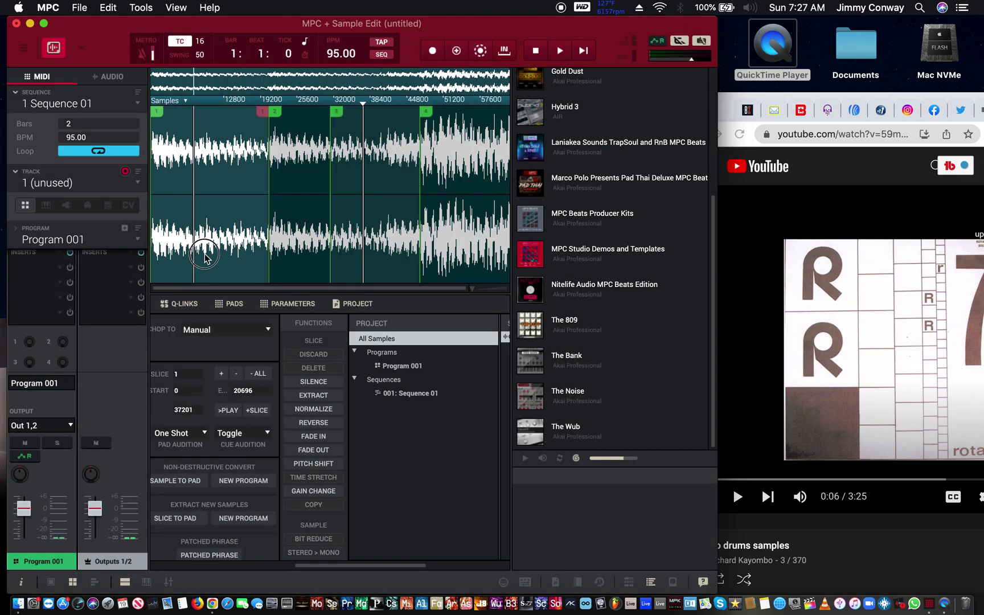
{"action": "key", "text": "super+z"}
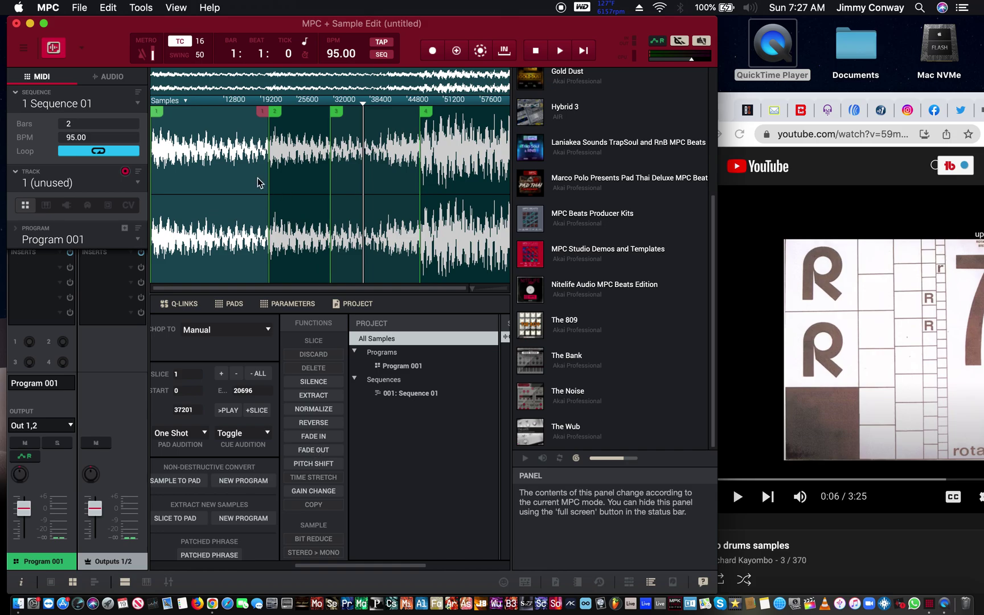
{"action": "left_click", "coordinate": [315, 492]}
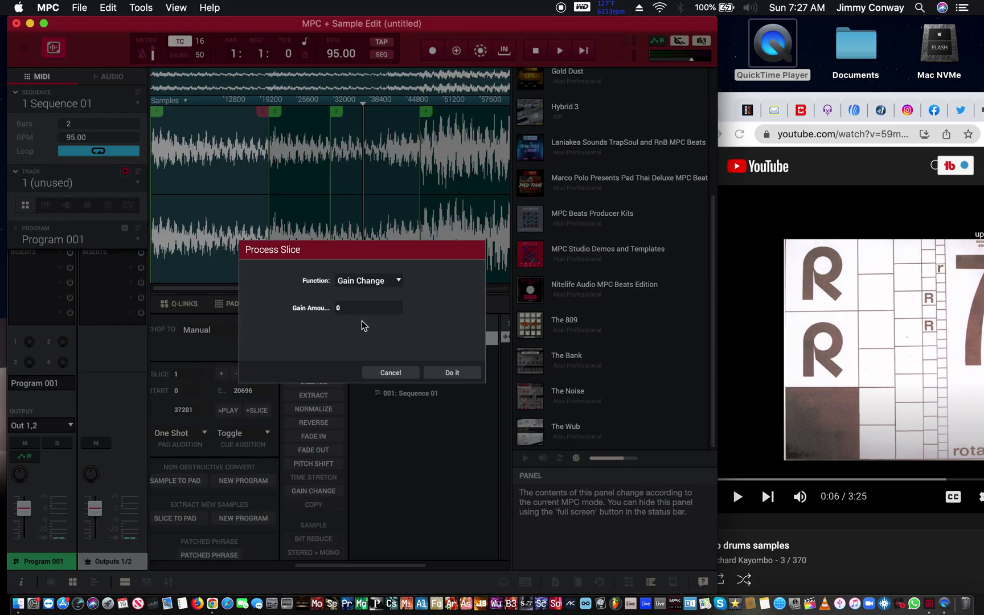
{"action": "left_click_drag", "start_coordinate": [350, 304], "coordinate": [346, 282]}
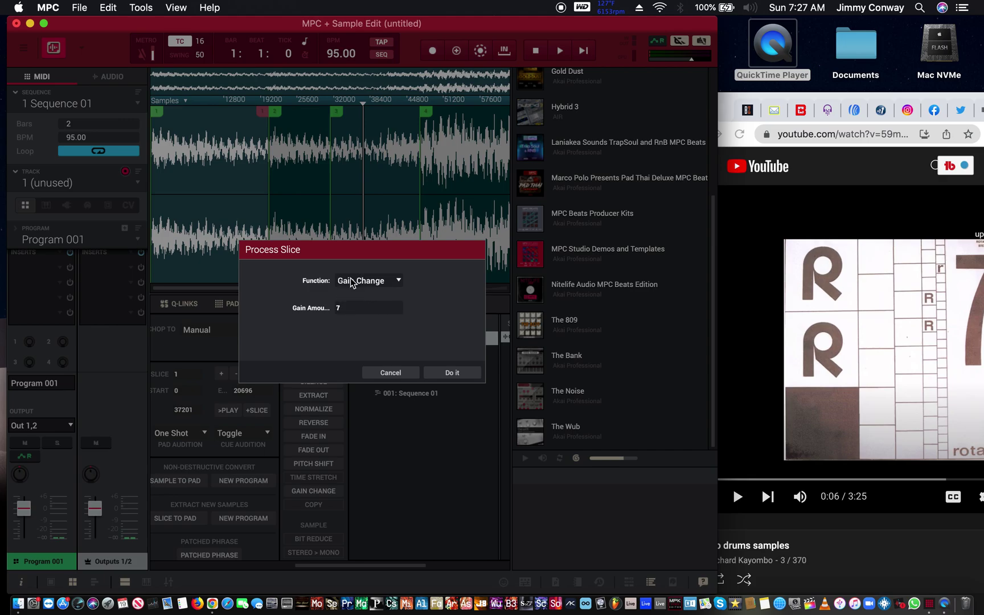
{"action": "left_click", "coordinate": [452, 373]}
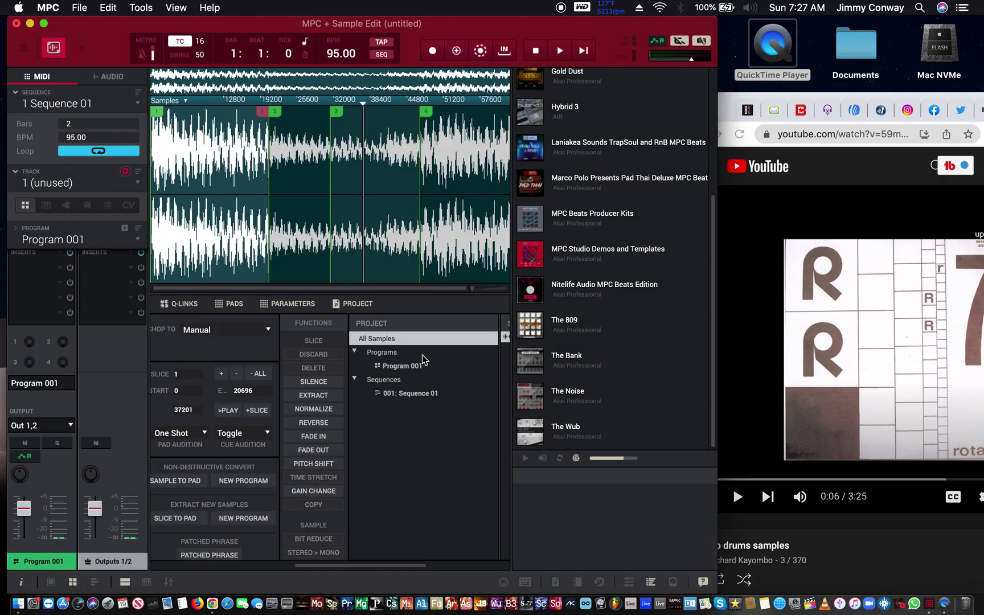
{"action": "key", "text": "super+z"}
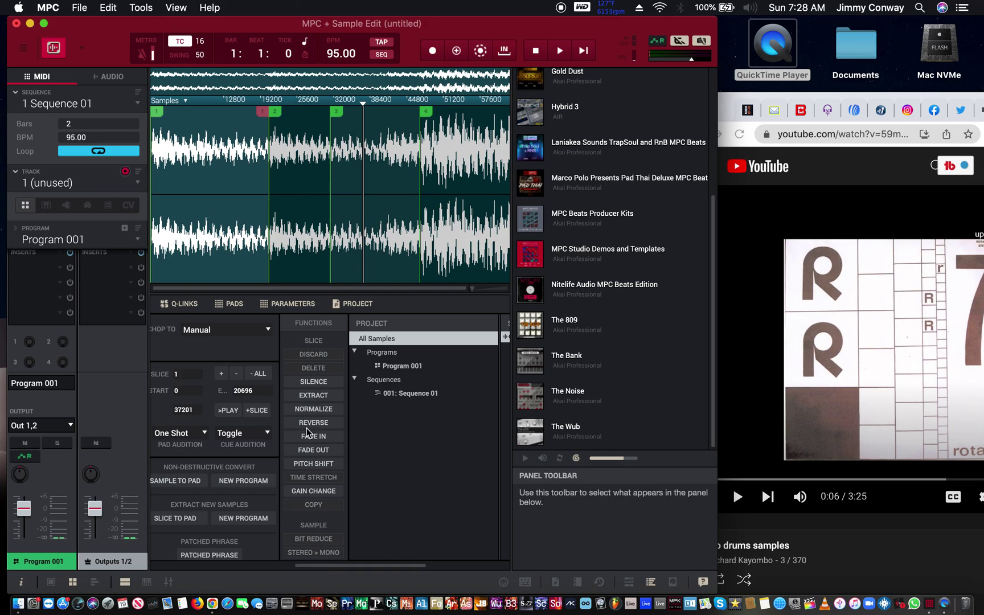
Convert the slices to a New Drum Program Using Slices, with Create Events over 1 bar.
{"action": "left_click", "coordinate": [249, 482]}
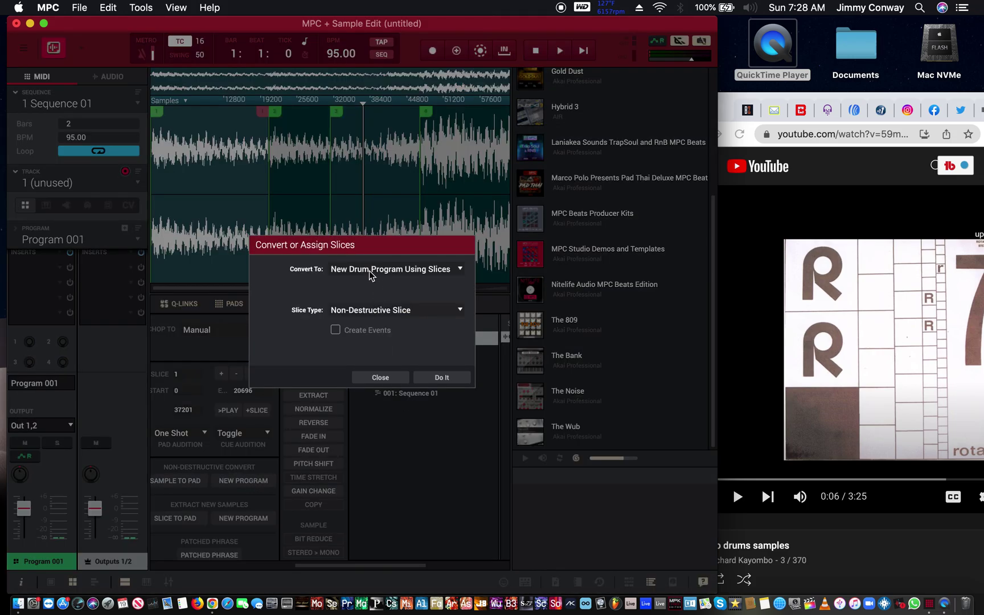
{"action": "left_click", "coordinate": [443, 272]}
{"action": "left_click", "coordinate": [391, 285]}
{"action": "left_click", "coordinate": [336, 330]}
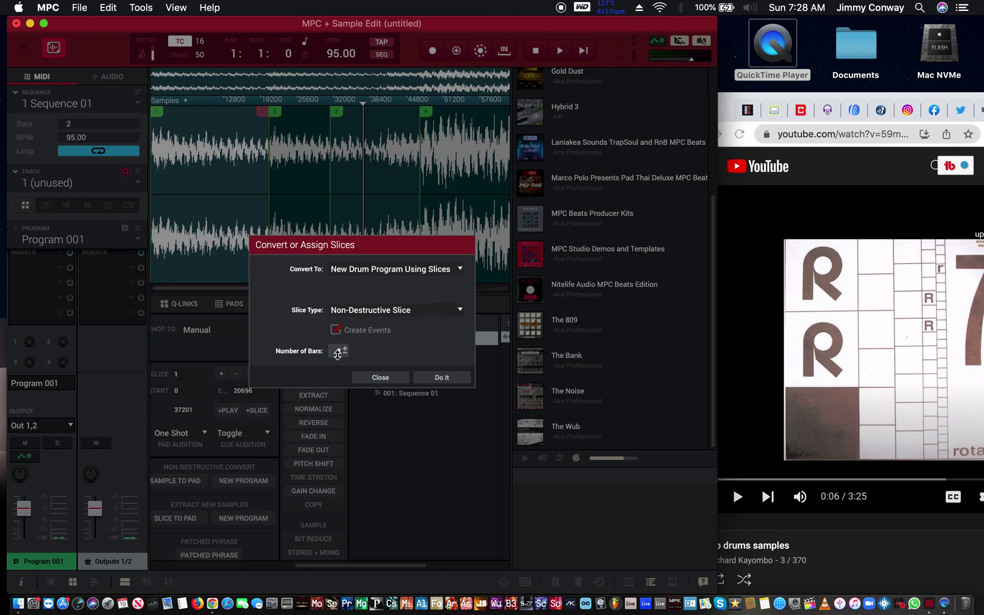
{"action": "left_click_drag", "start_coordinate": [339, 351], "coordinate": [345, 373]}
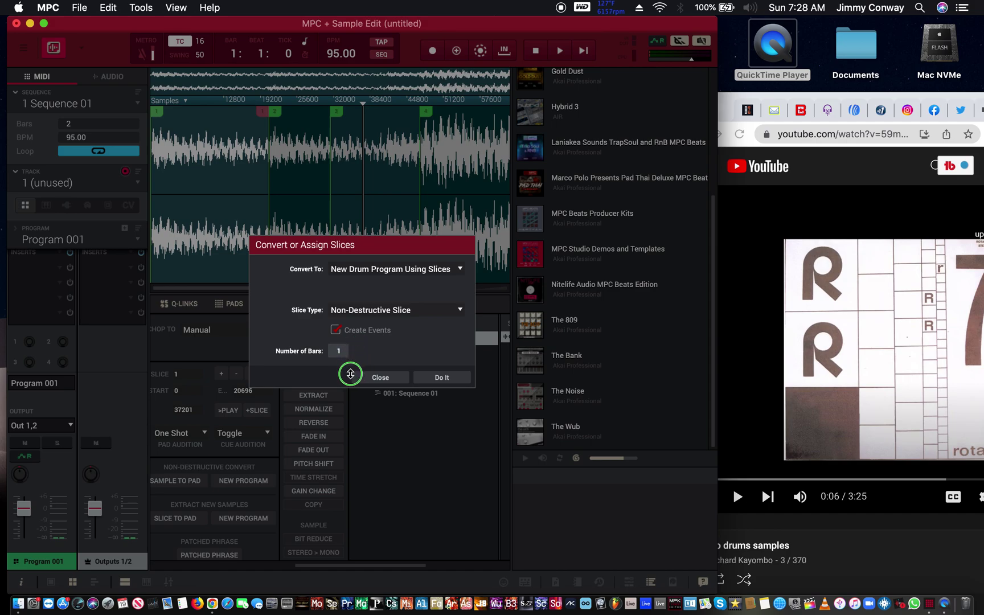
{"action": "left_click", "coordinate": [439, 380]}
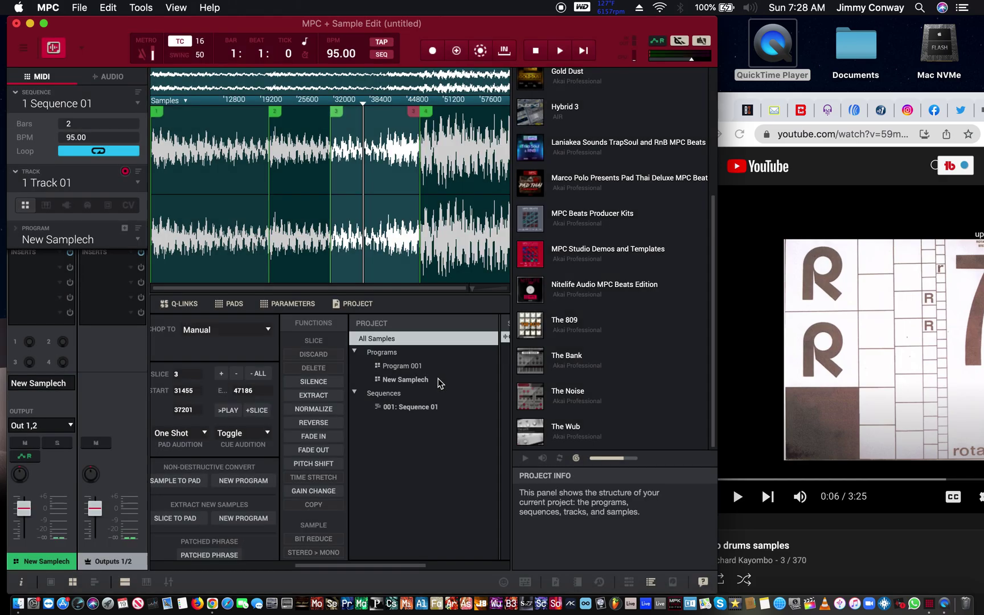
Move the MPC window, make it full screen, and switch to Main mode's sequence grid.
{"action": "left_click_drag", "start_coordinate": [281, 24], "coordinate": [366, 24]}
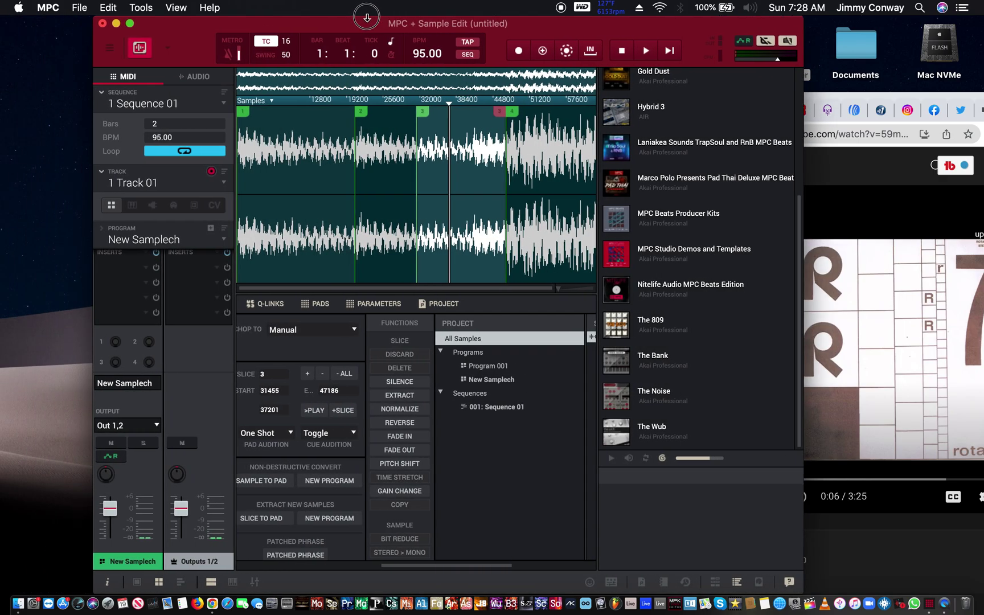
{"action": "left_click", "coordinate": [130, 24]}
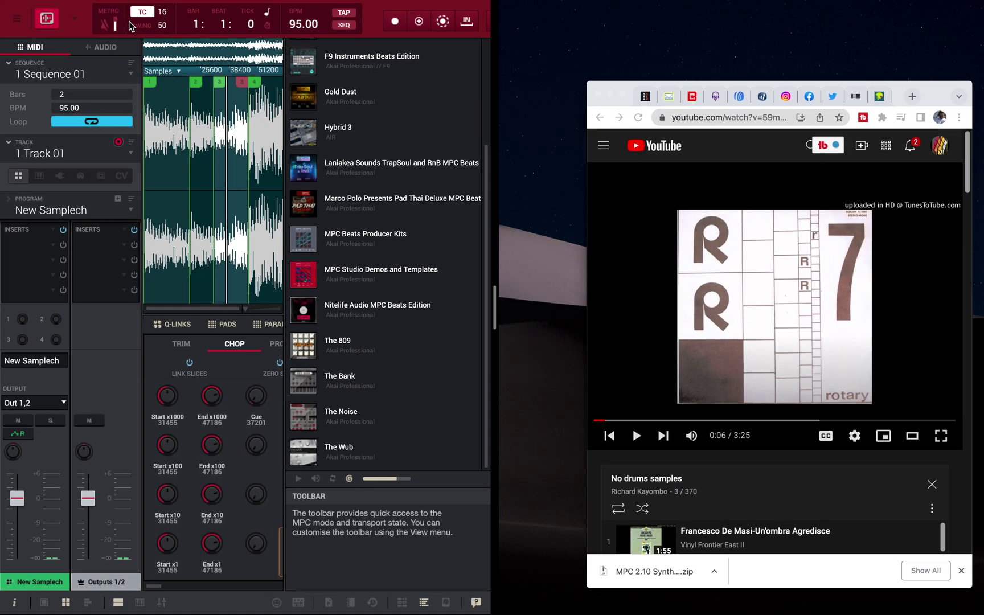
{"action": "left_click", "coordinate": [73, 24]}
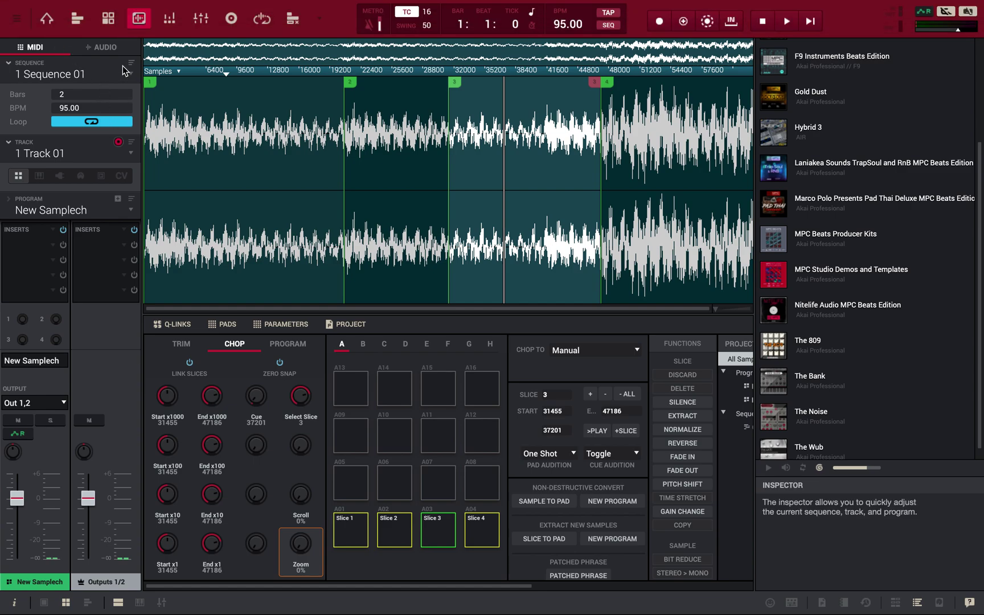
{"action": "left_click", "coordinate": [47, 19]}
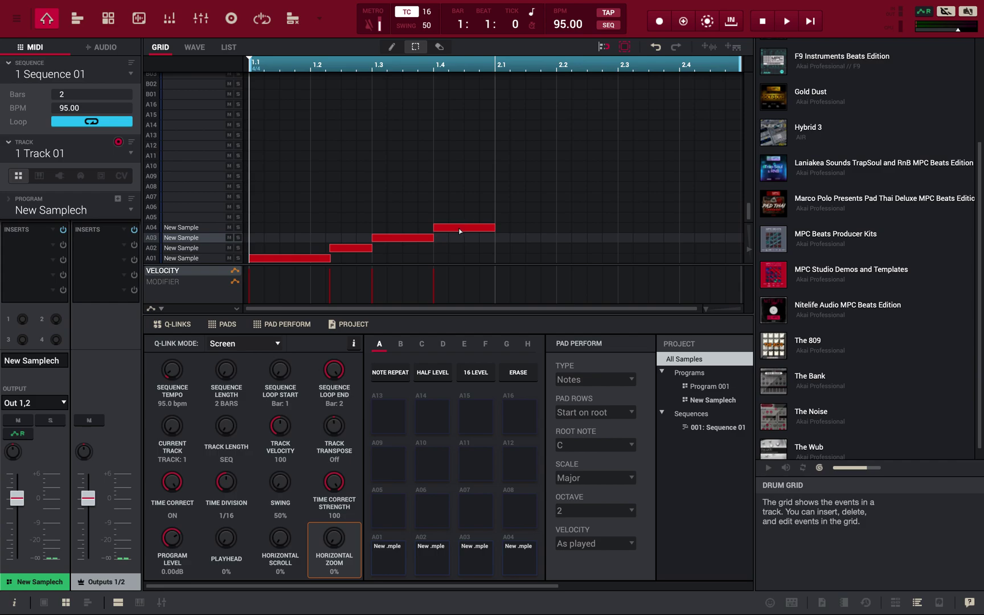
Play and stop the sequence, then marquee-select the four slice notes.
{"action": "key", "text": "space"}
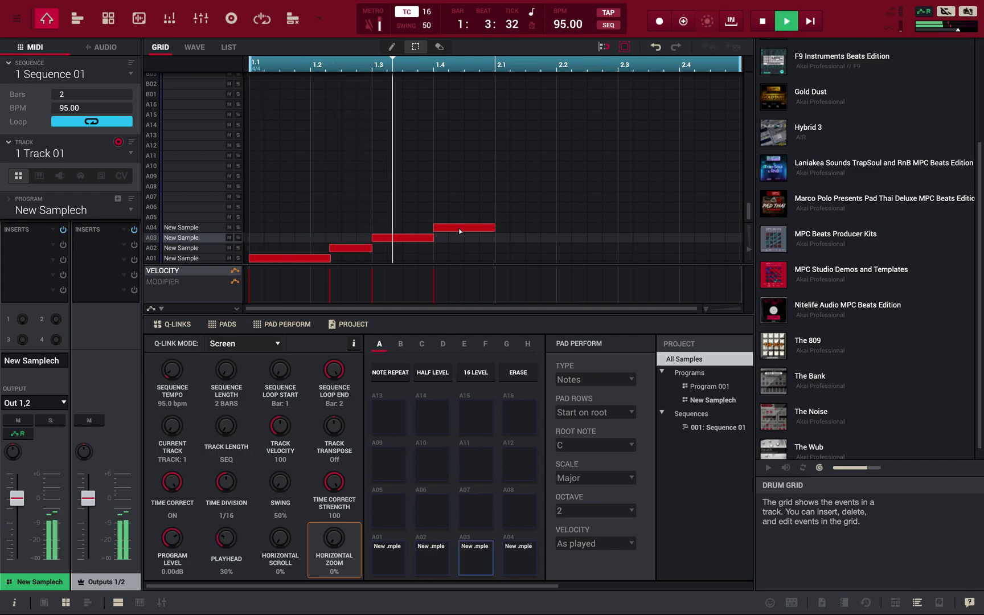
{"action": "key", "text": "space"}
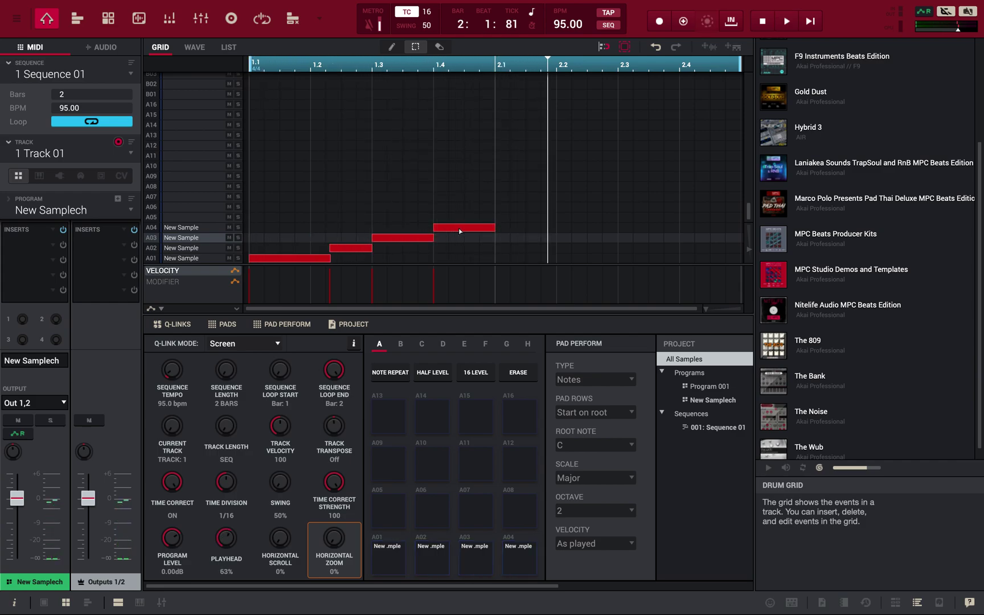
{"action": "left_click_drag", "start_coordinate": [497, 187], "coordinate": [180, 280]}
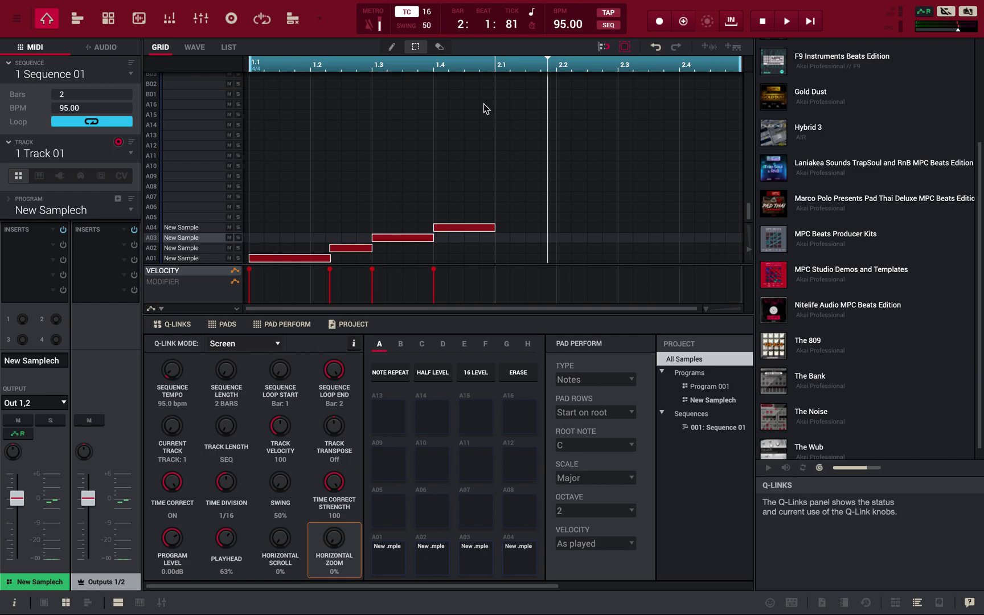
Scroll the grid up, down, left and right to inspect the selected notes.
{"action": "mouse_move", "coordinate": [529, 1]}
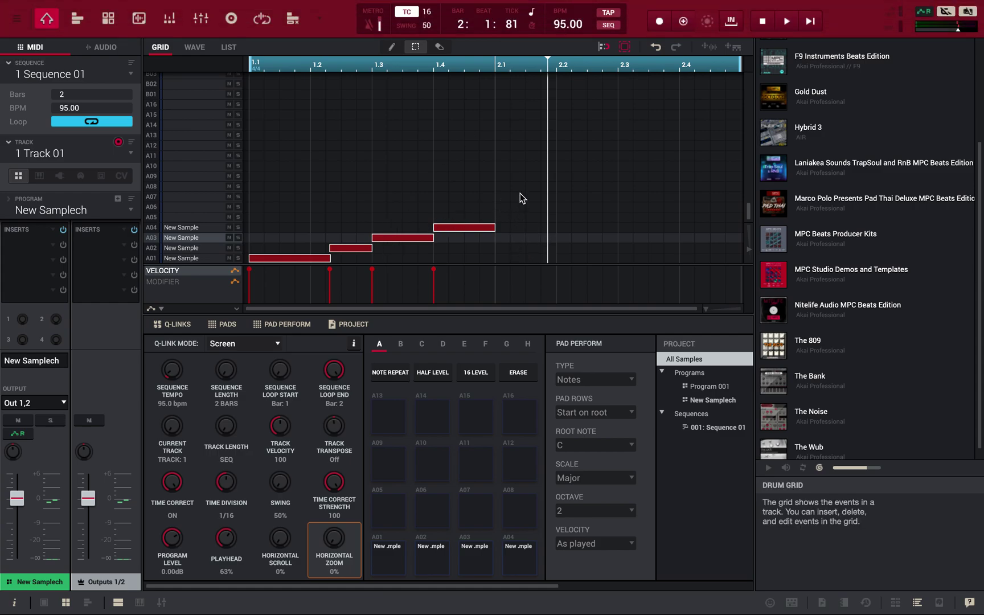
{"action": "scroll", "coordinate": [509, 196], "scroll_direction": "up", "scroll_amount": 3}
{"action": "scroll", "coordinate": [501, 228], "scroll_direction": "down", "scroll_amount": 3}
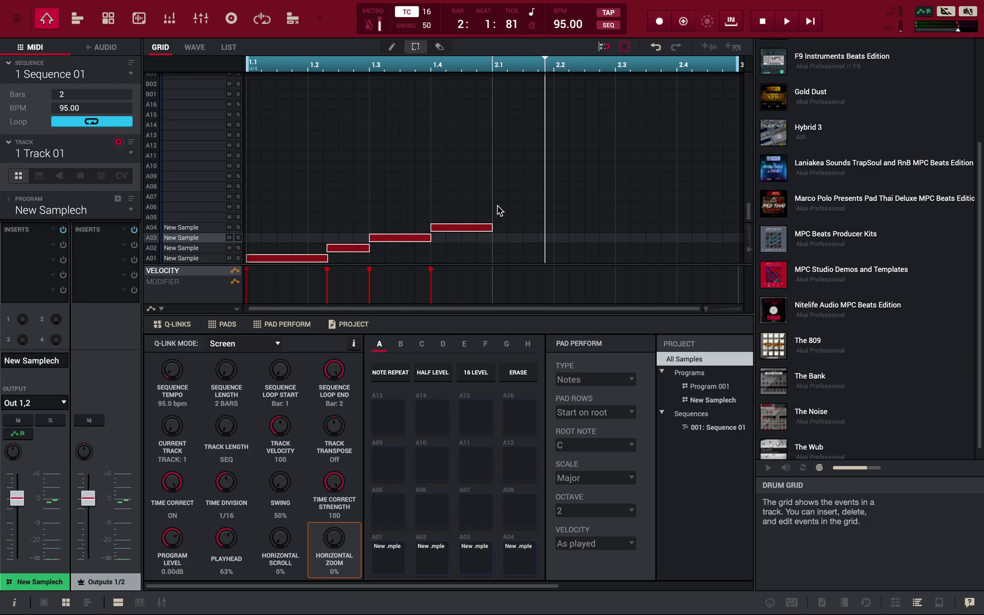
{"action": "scroll", "coordinate": [497, 210], "scroll_direction": "left", "scroll_amount": 1}
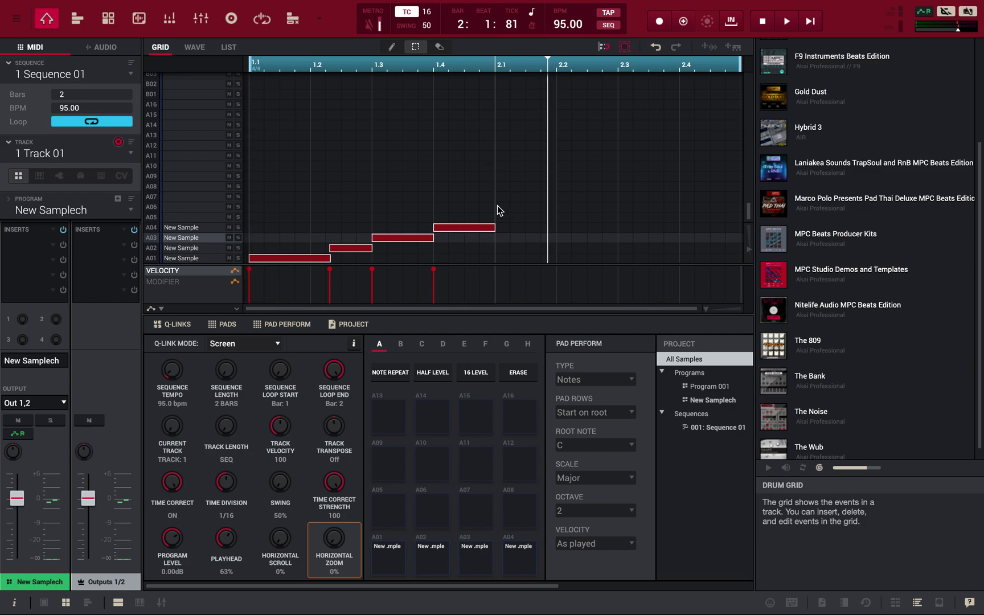
{"action": "scroll", "coordinate": [493, 204], "scroll_direction": "right", "scroll_amount": 1}
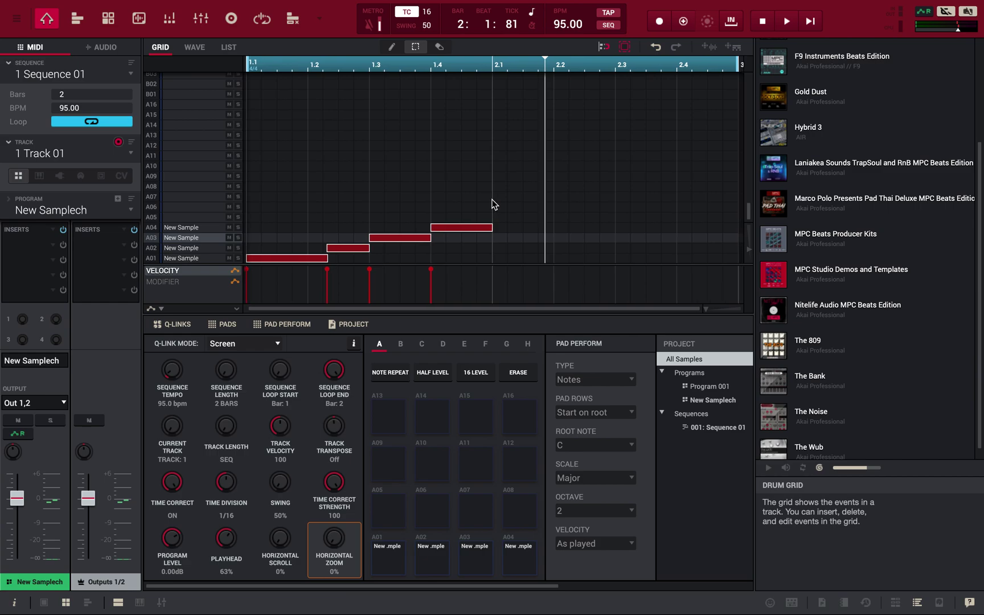
{"action": "scroll", "coordinate": [493, 204], "scroll_direction": "left", "scroll_amount": 1}
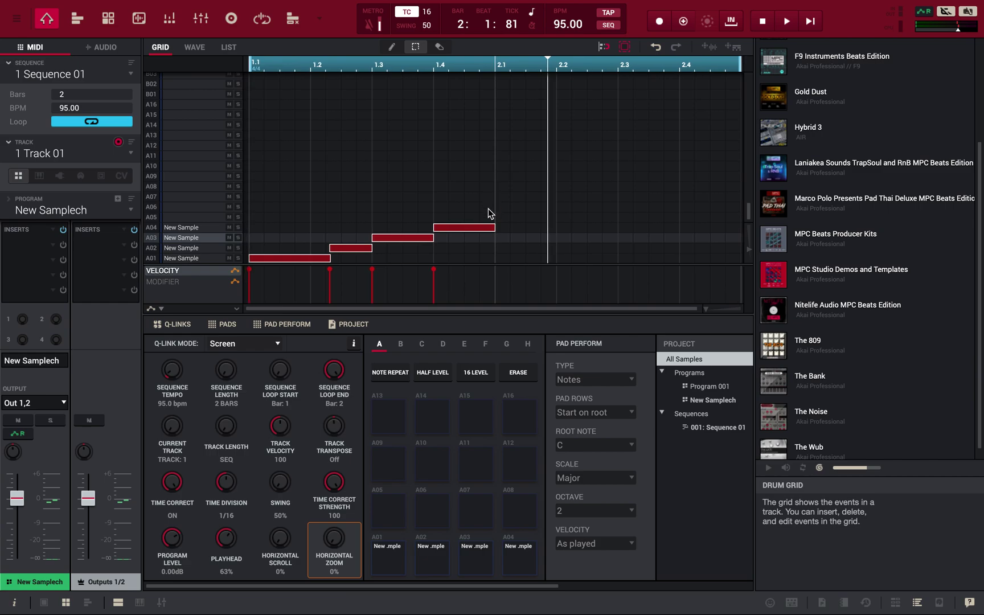
{"action": "scroll", "coordinate": [487, 213], "scroll_direction": "right", "scroll_amount": 1}
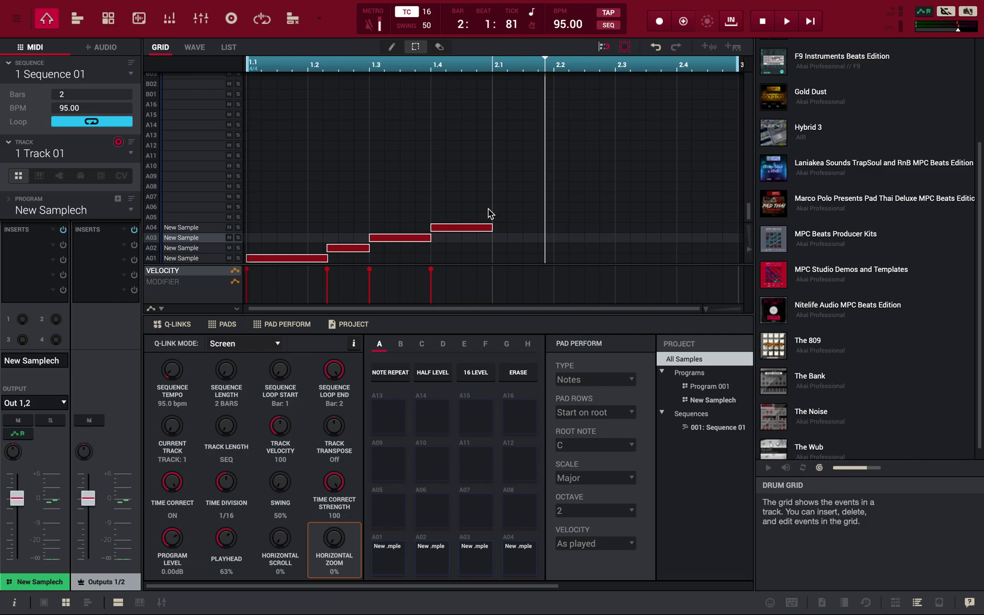